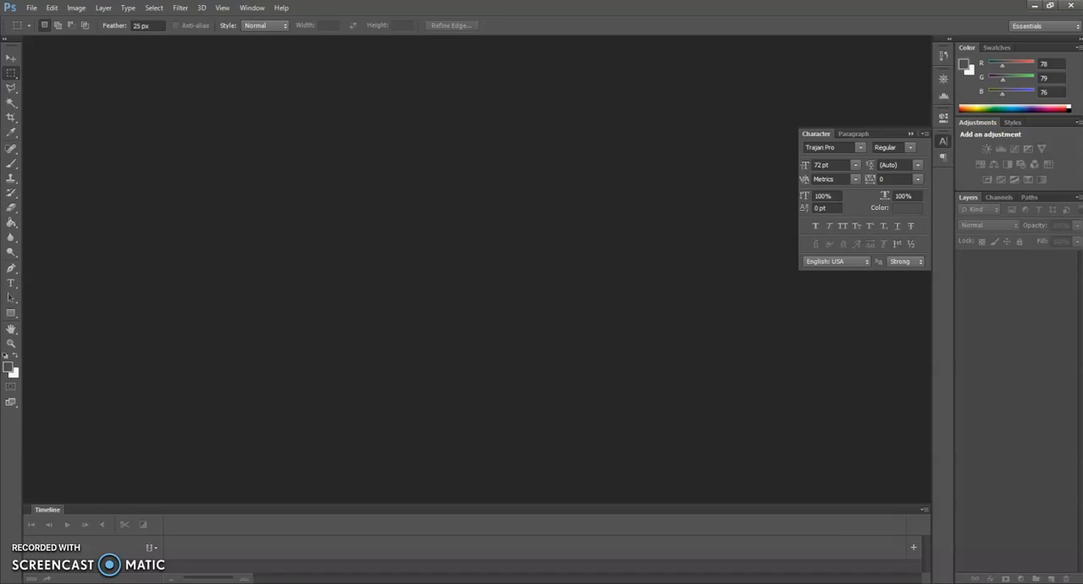
click(31, 8)
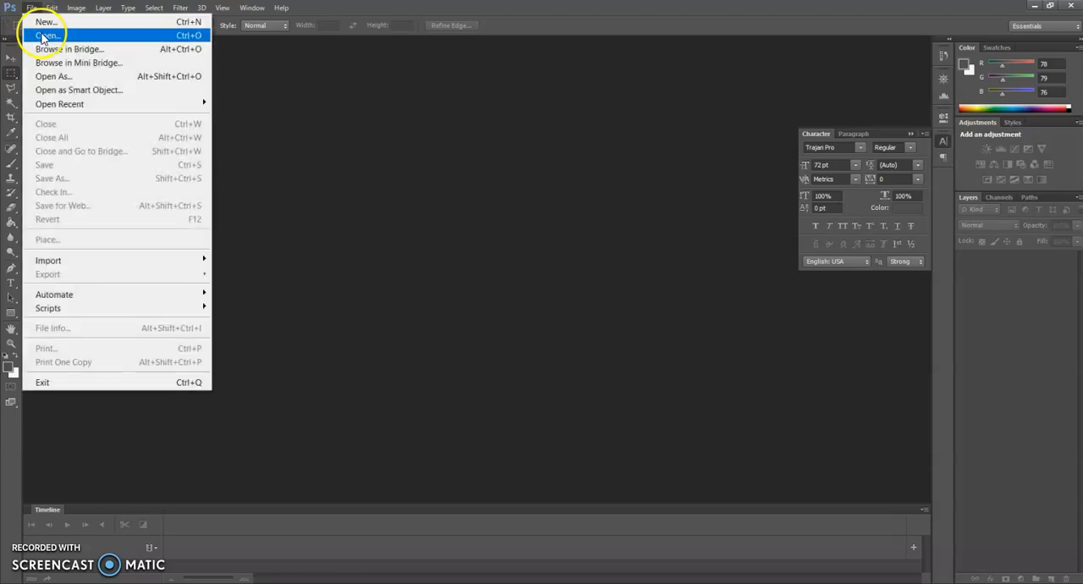
click(41, 36)
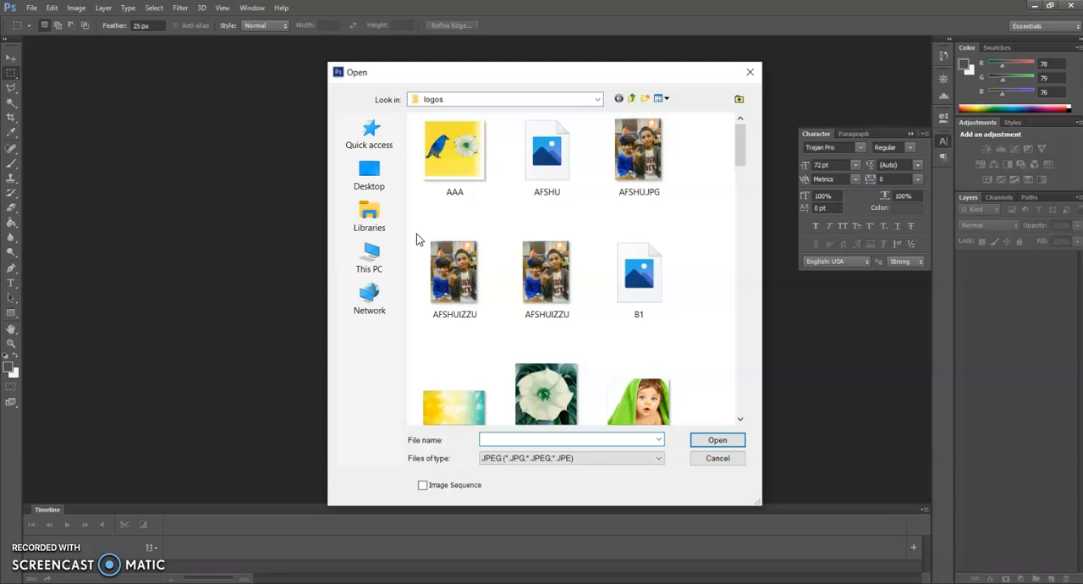
scroll(612, 413, down, 3)
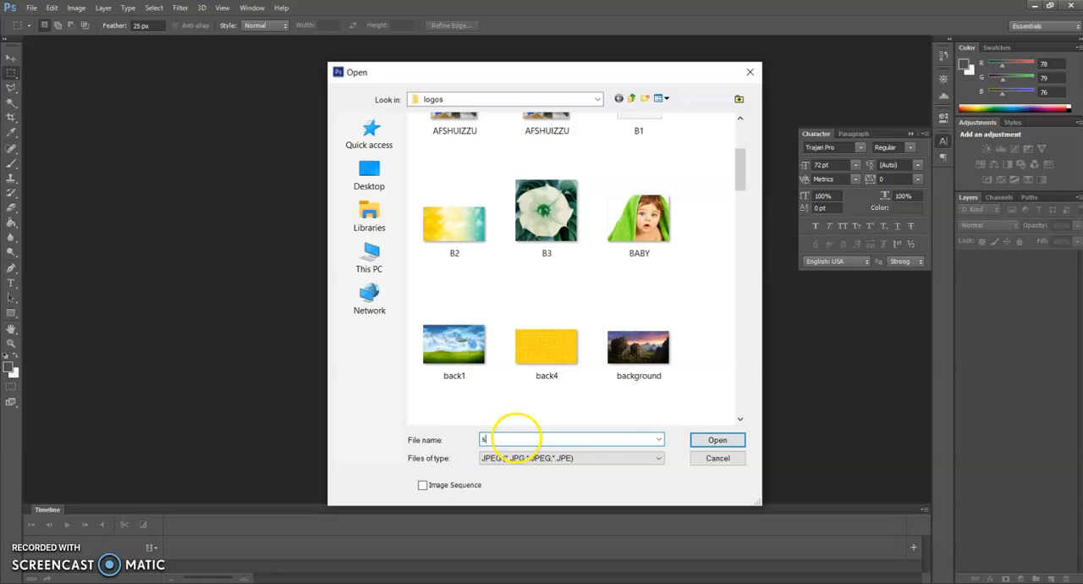
text(t)
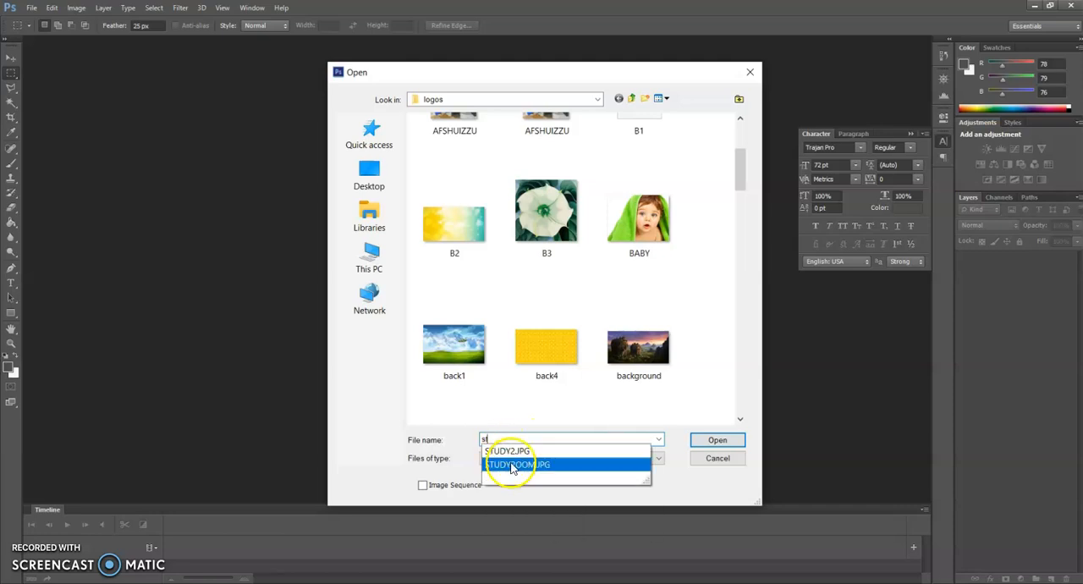
click(513, 467)
click(717, 439)
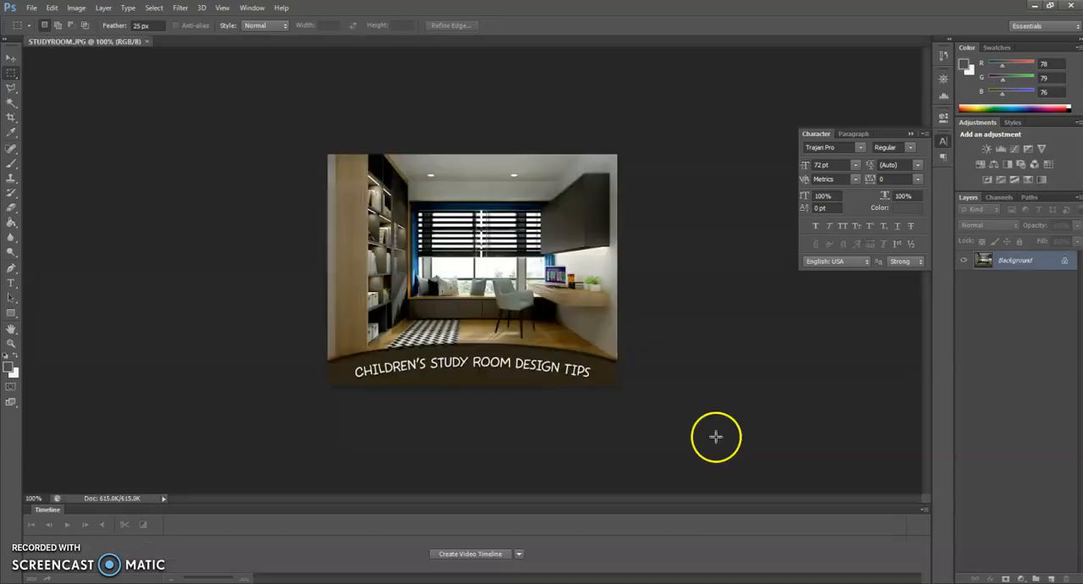
click(148, 42)
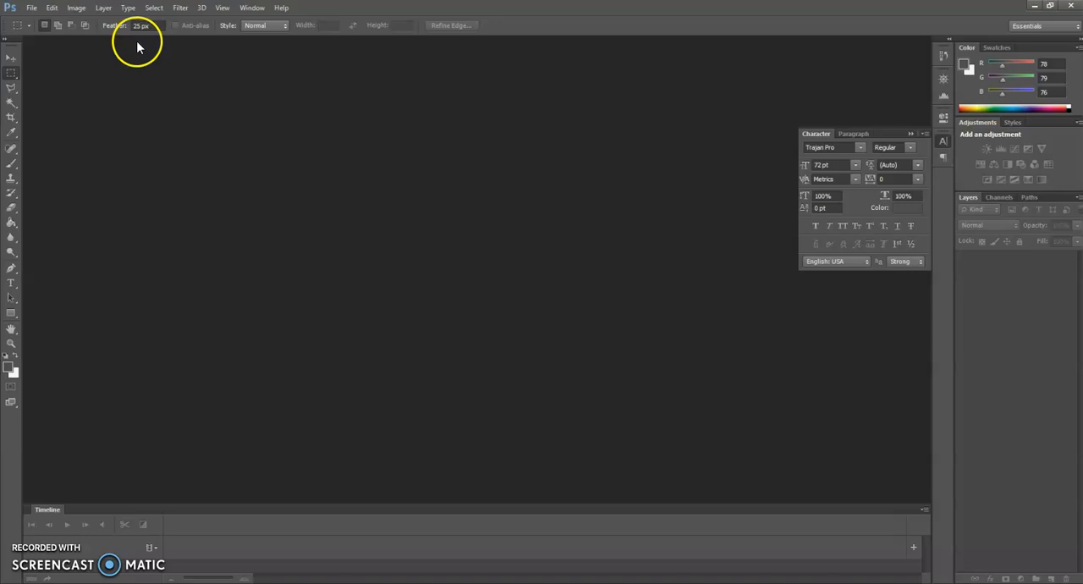
Open the image STUDY2.JPG from the logos folder.
click(32, 8)
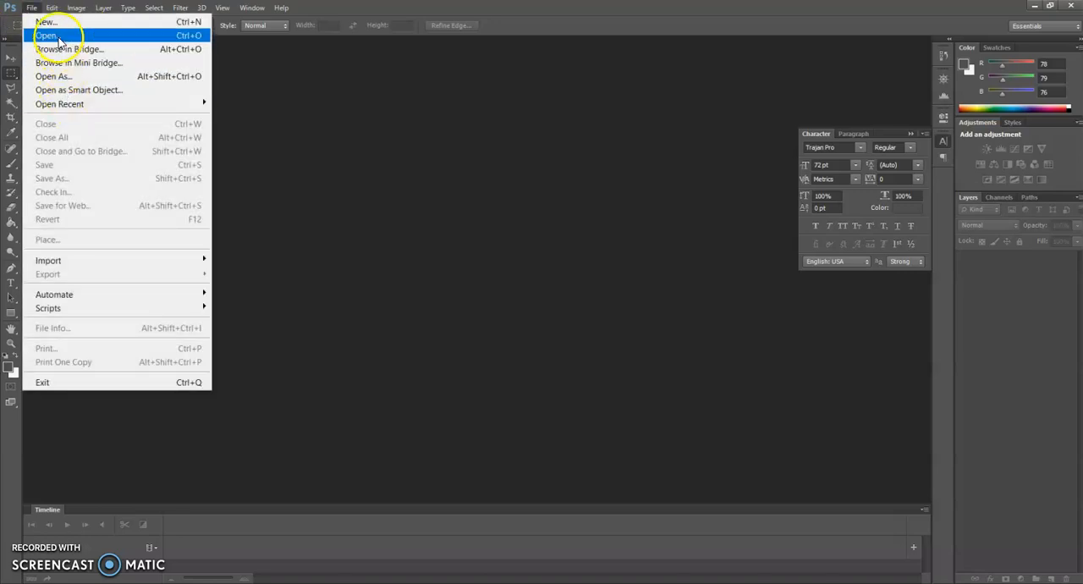
click(59, 37)
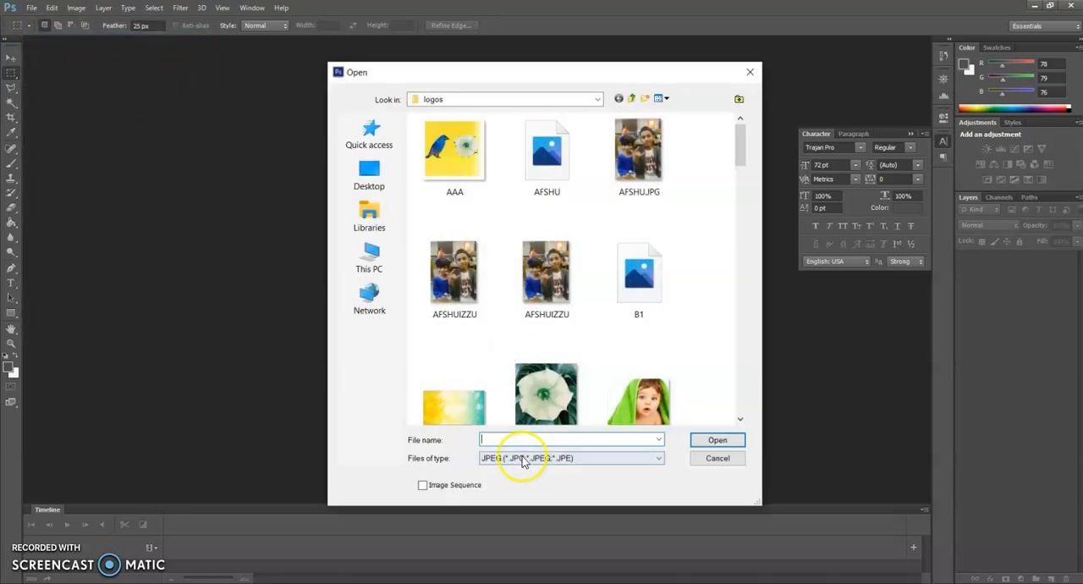
click(511, 439)
text(study)
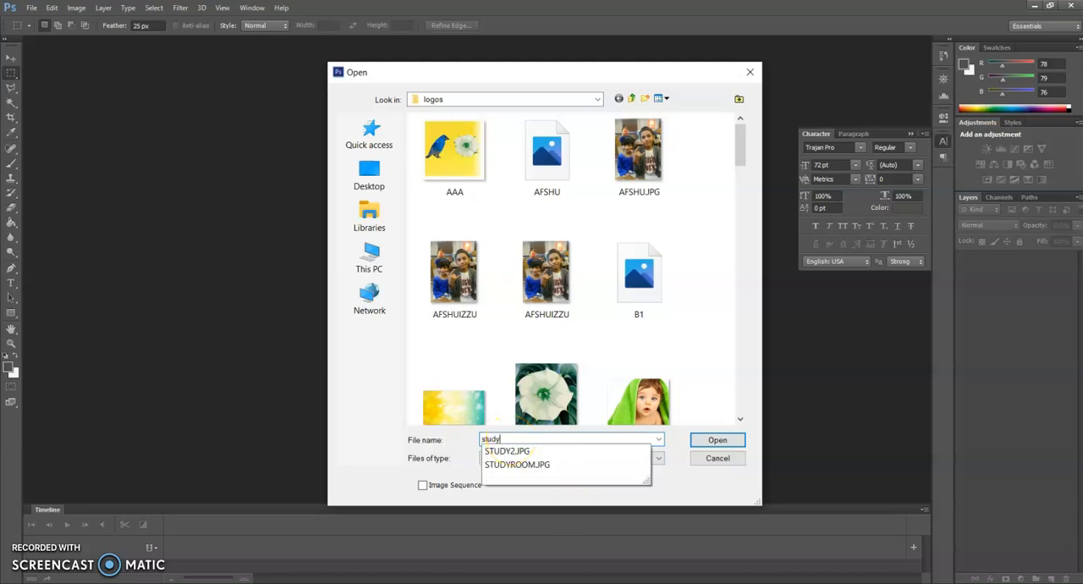
click(546, 450)
click(716, 438)
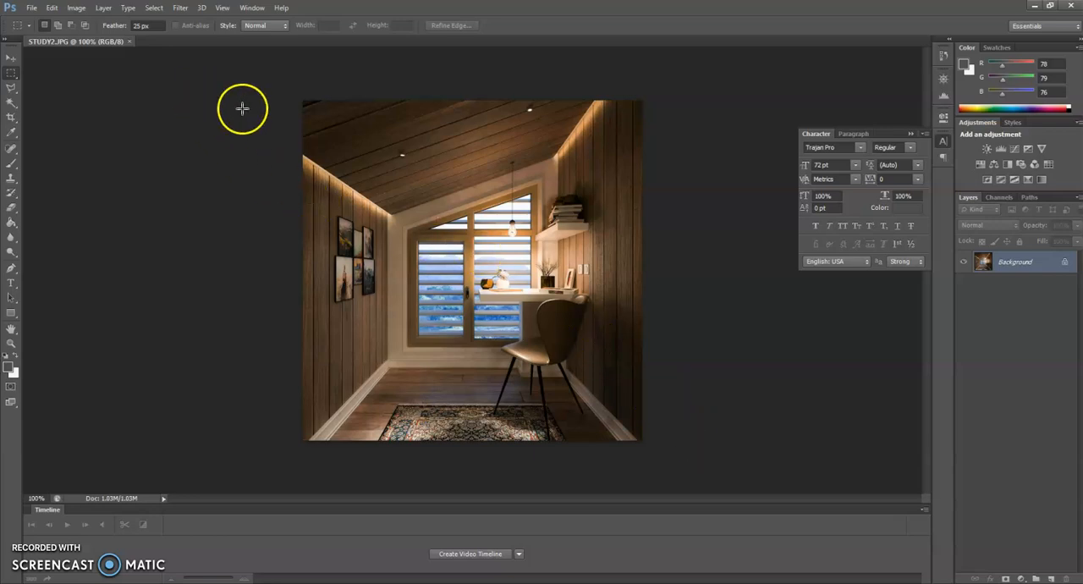
Duplicate the Background layer of the study room image.
right_click(1014, 264)
click(1001, 262)
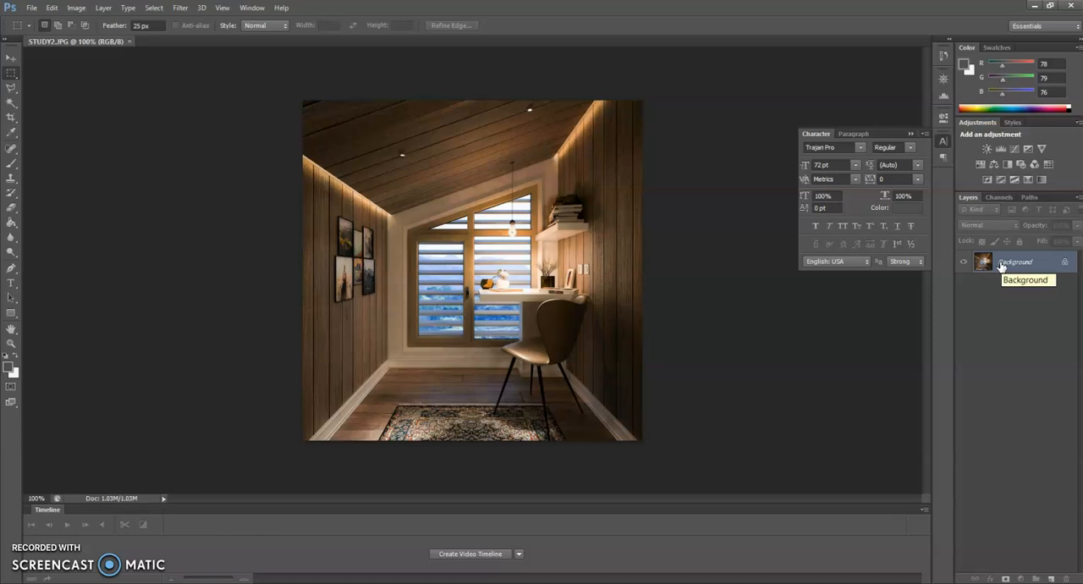
drag(1002, 265, 1001, 262)
key(ctrl+j)
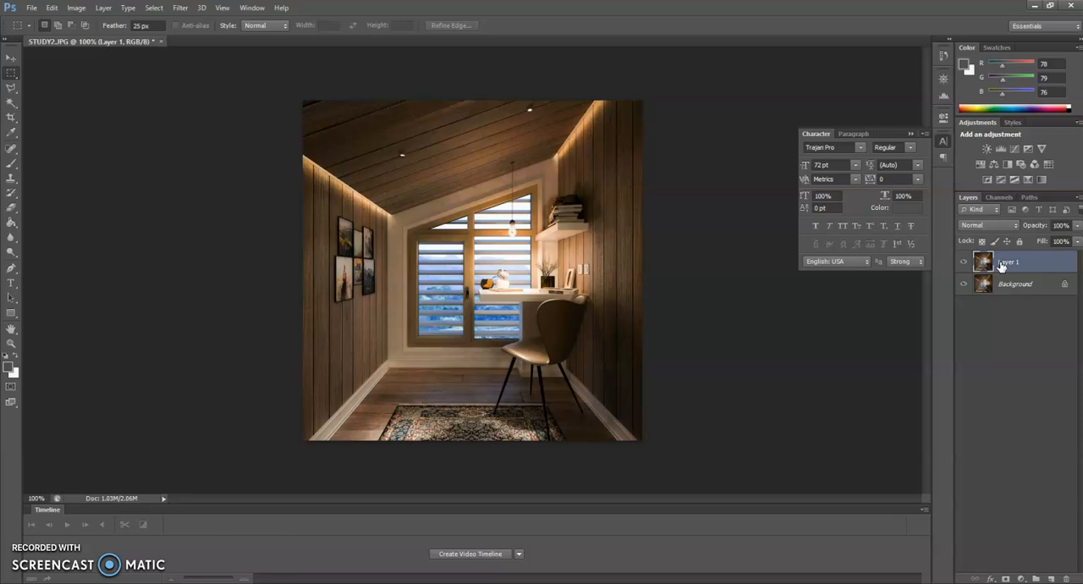
Start the Lighting Effects render filter on the duplicated layer and change the light type from Point to Spot.
click(180, 8)
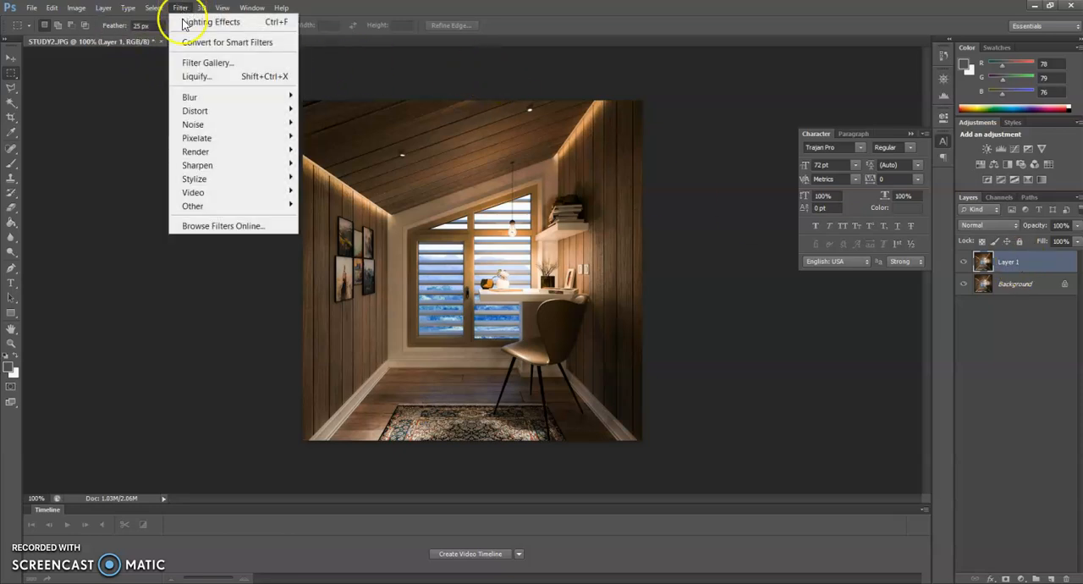
mouse_move(196, 153)
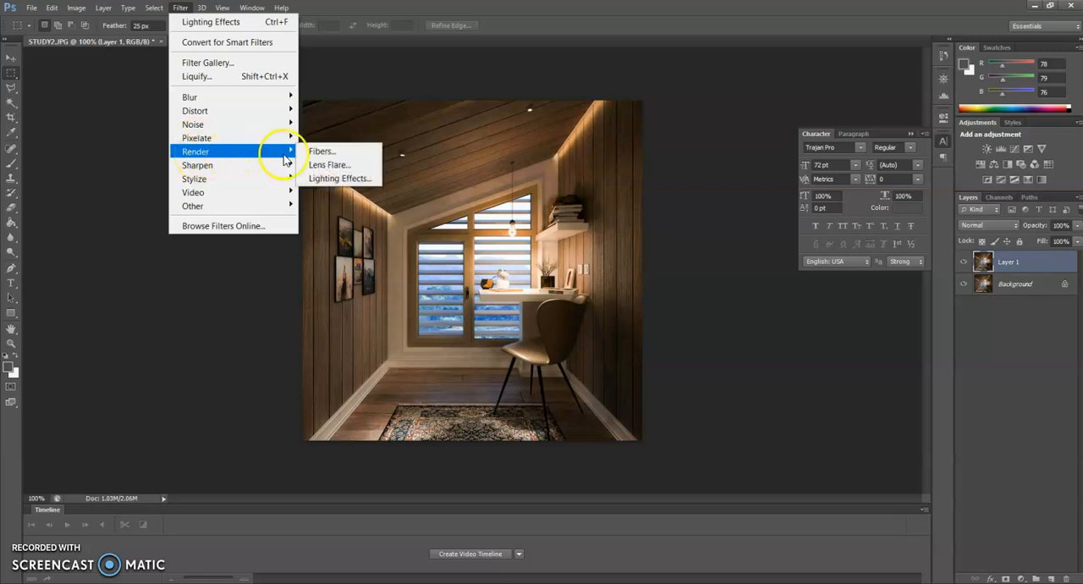
click(330, 180)
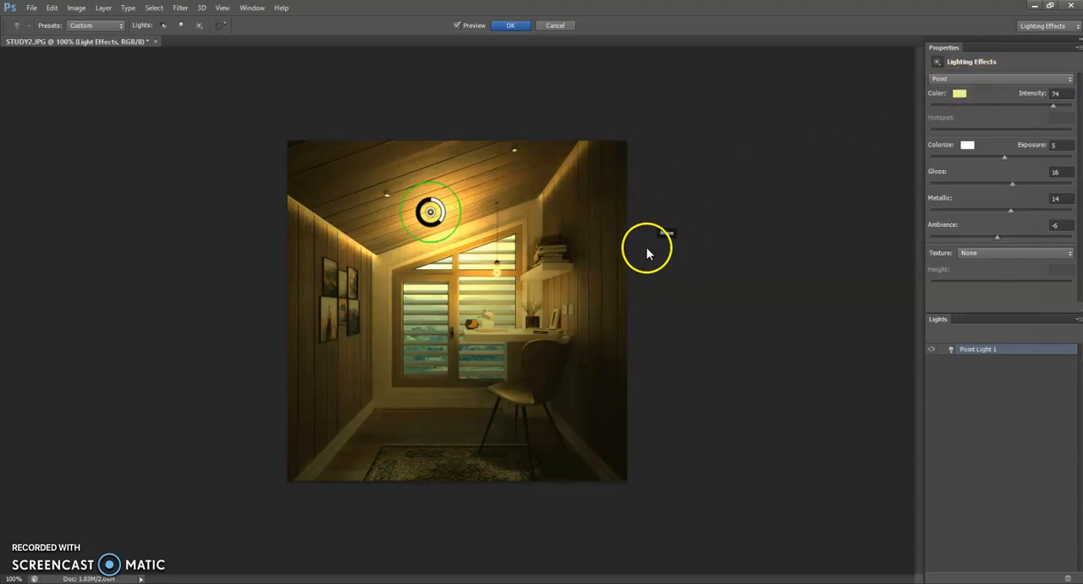
click(960, 100)
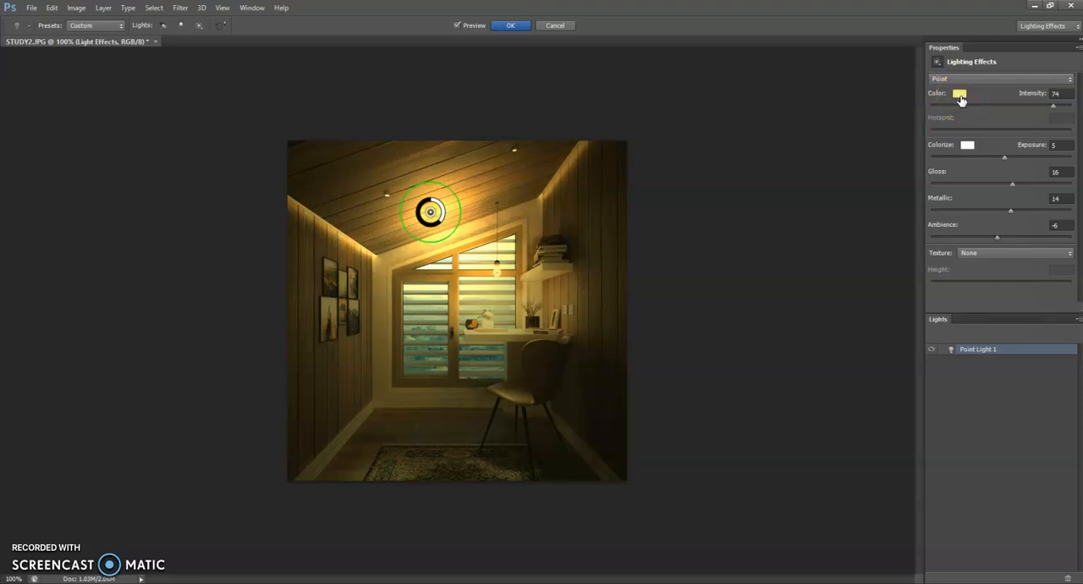
click(960, 100)
click(962, 93)
click(960, 78)
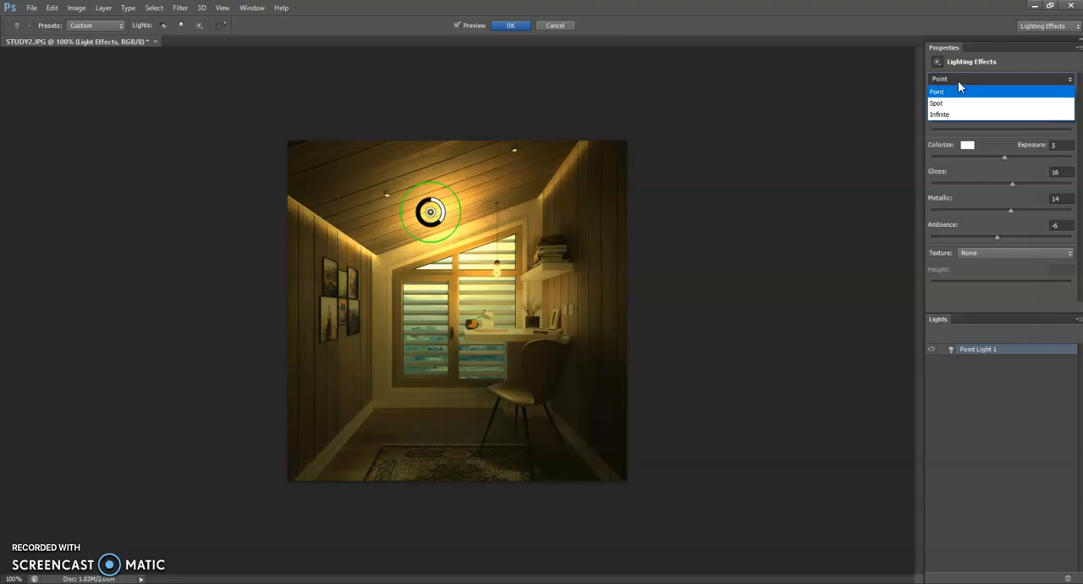
click(953, 101)
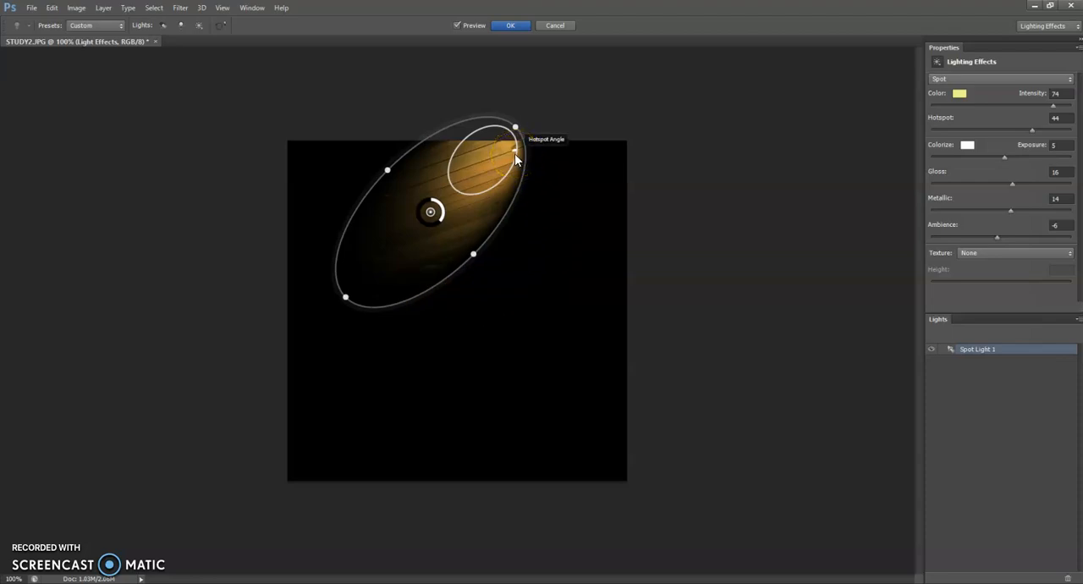
Change the spot light's color to white and set its intensity to 50.
click(961, 93)
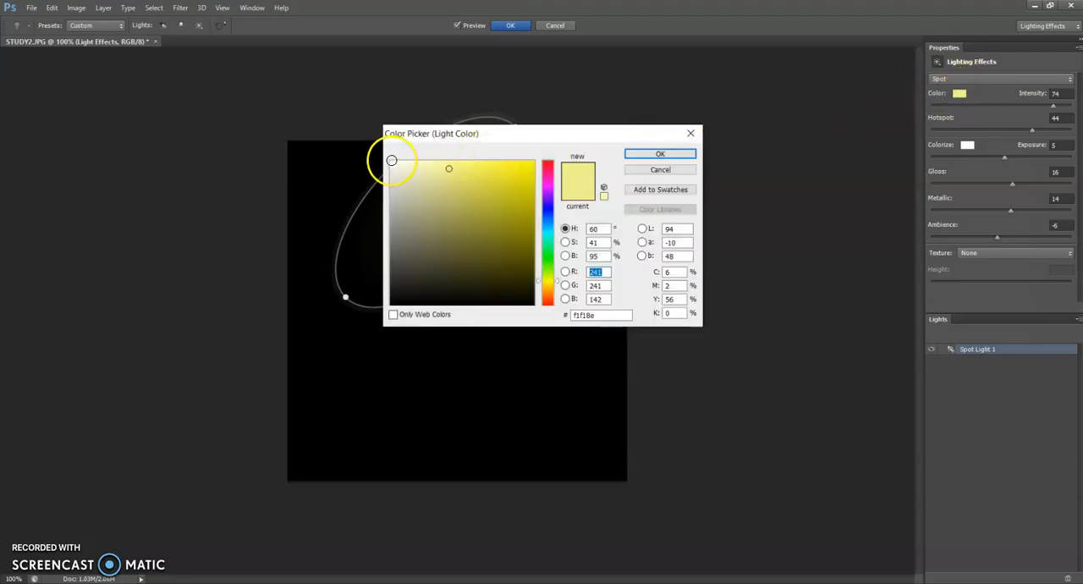
click(391, 160)
click(659, 153)
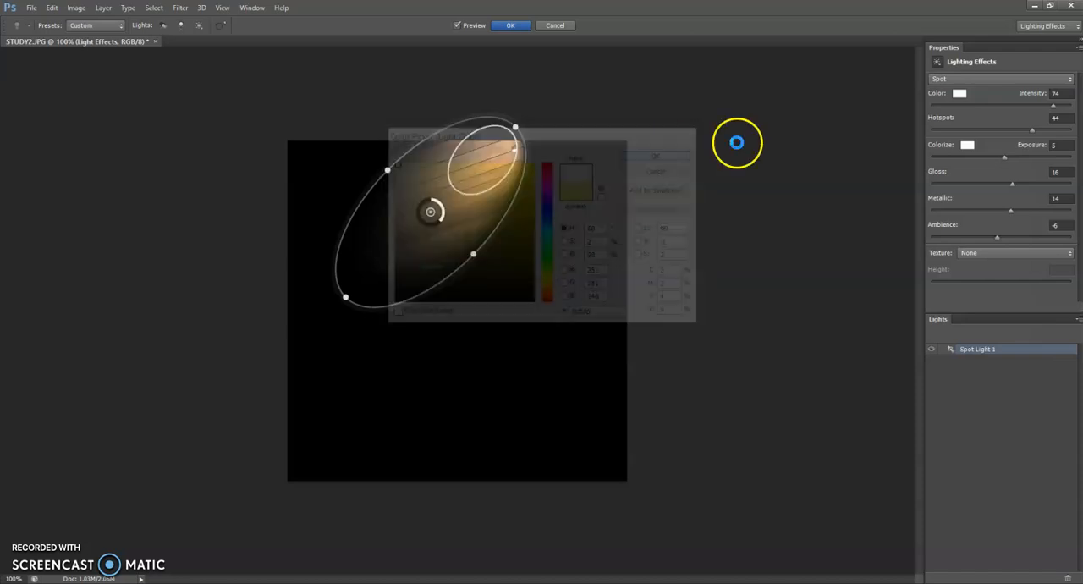
click(1058, 95)
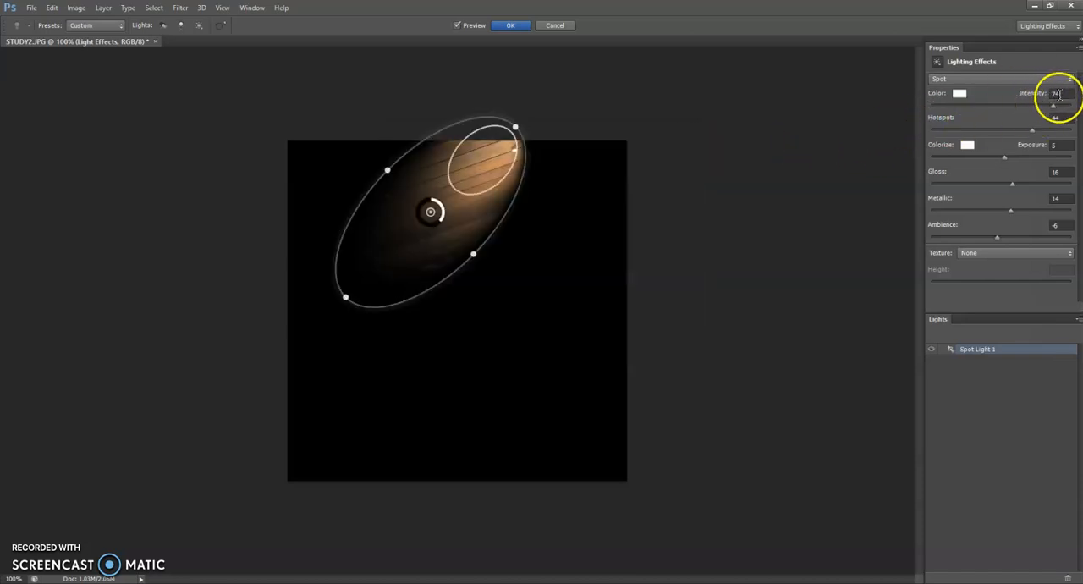
double_click(1059, 94)
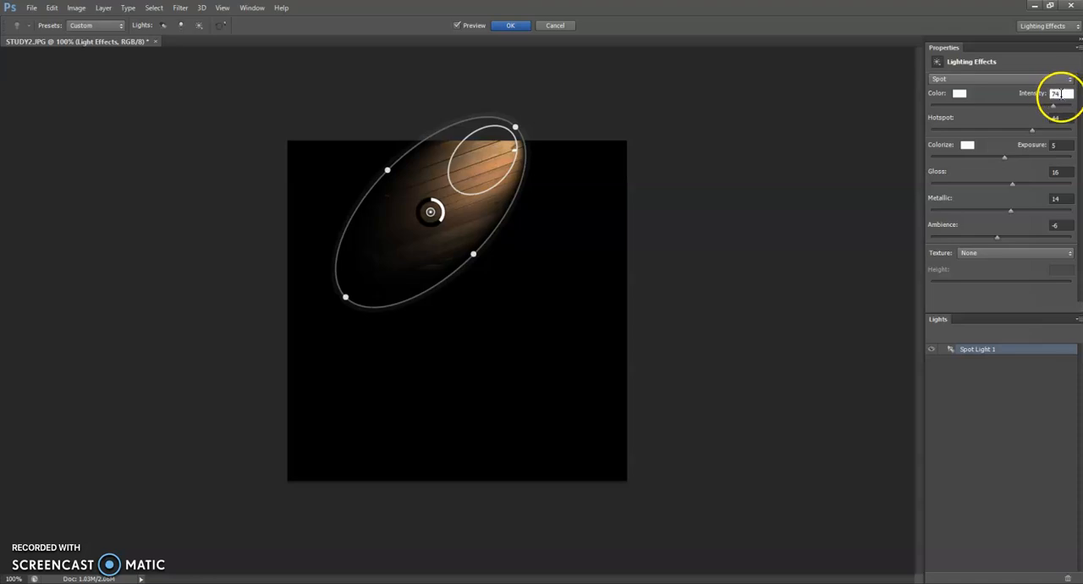
text(75)
key(BackSpace)
key(BackSpace)
key(BackSpace)
text(50)
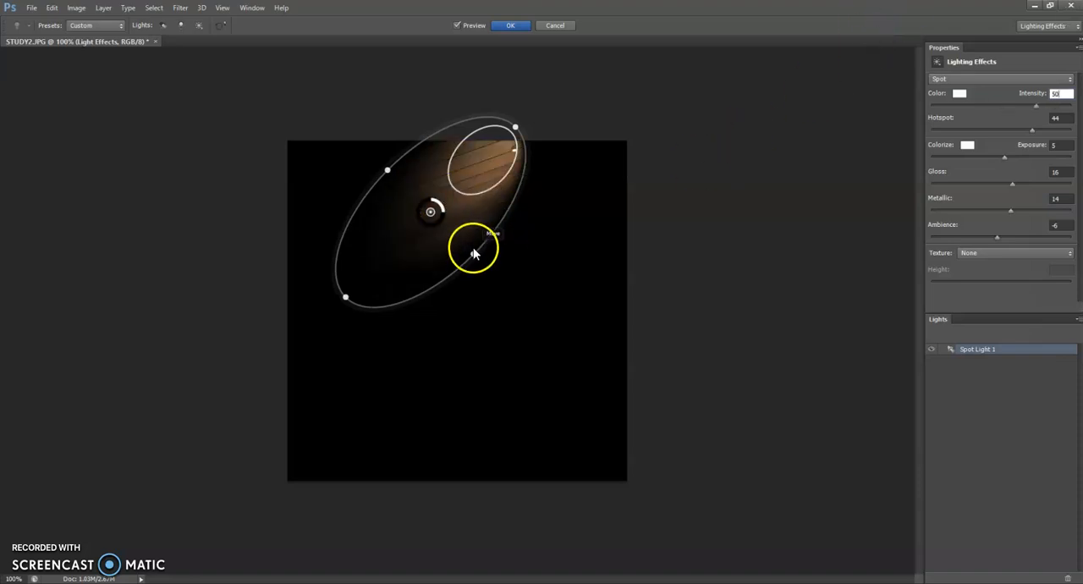
Move the spot light toward the room's window and rotate it until its ellipse stands nearly upright.
click(354, 306)
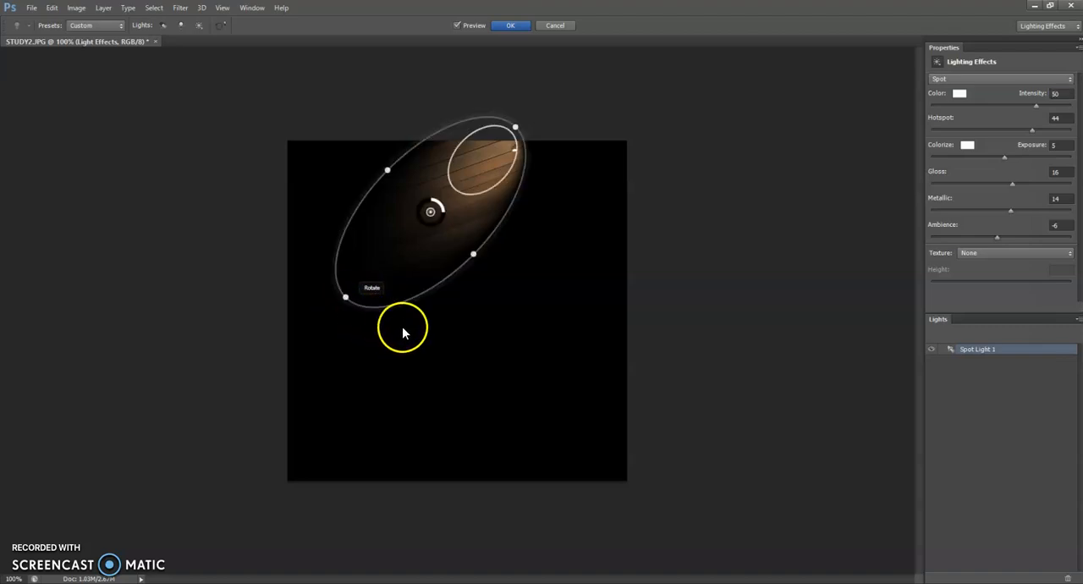
drag(351, 304, 391, 346)
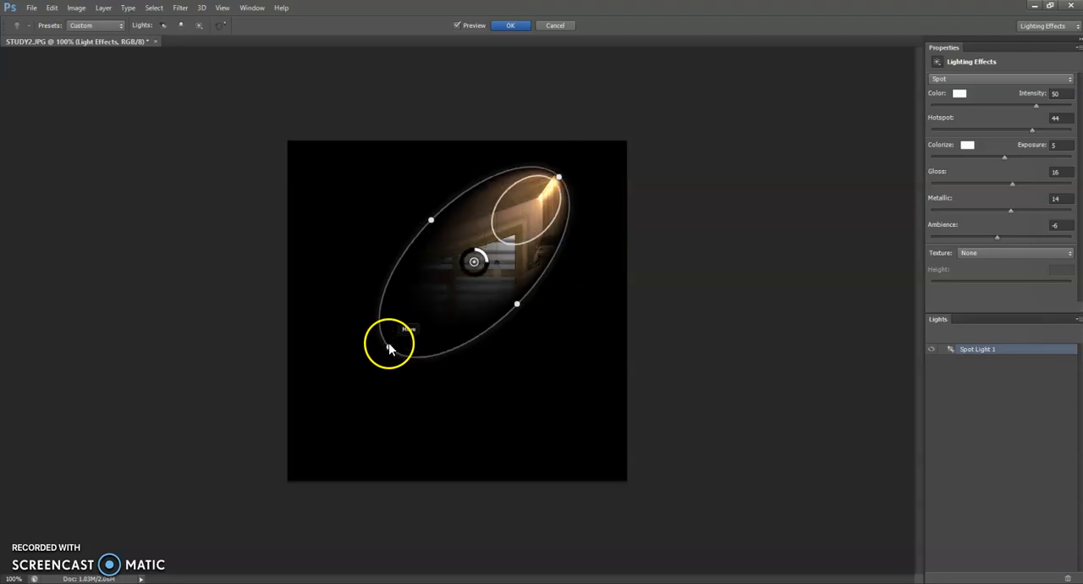
drag(556, 177, 480, 158)
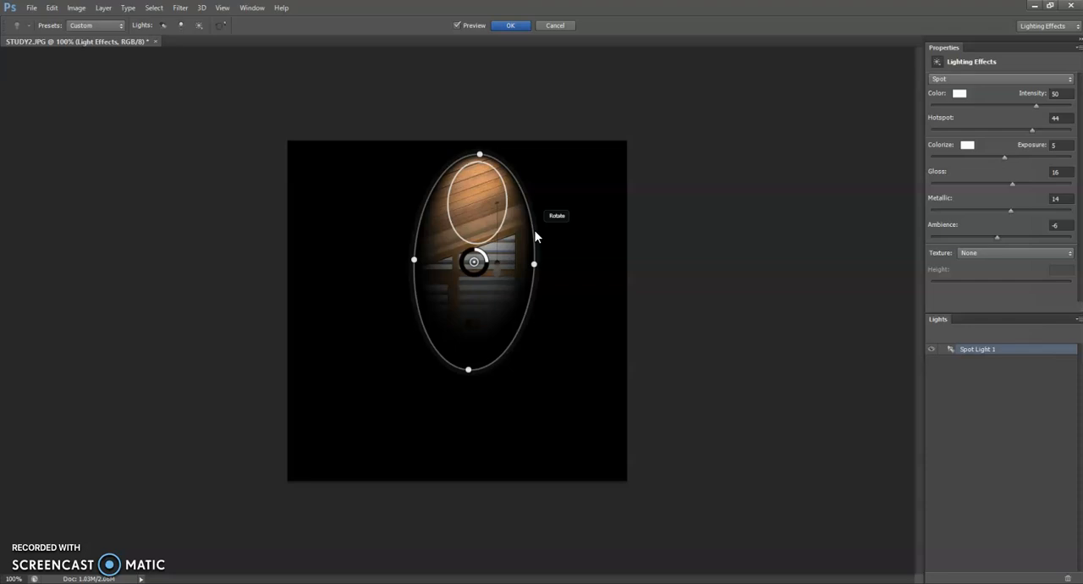
Increase the spot light's hotspot to 62.
key(ctrl+minus)
key(ctrl+minus)
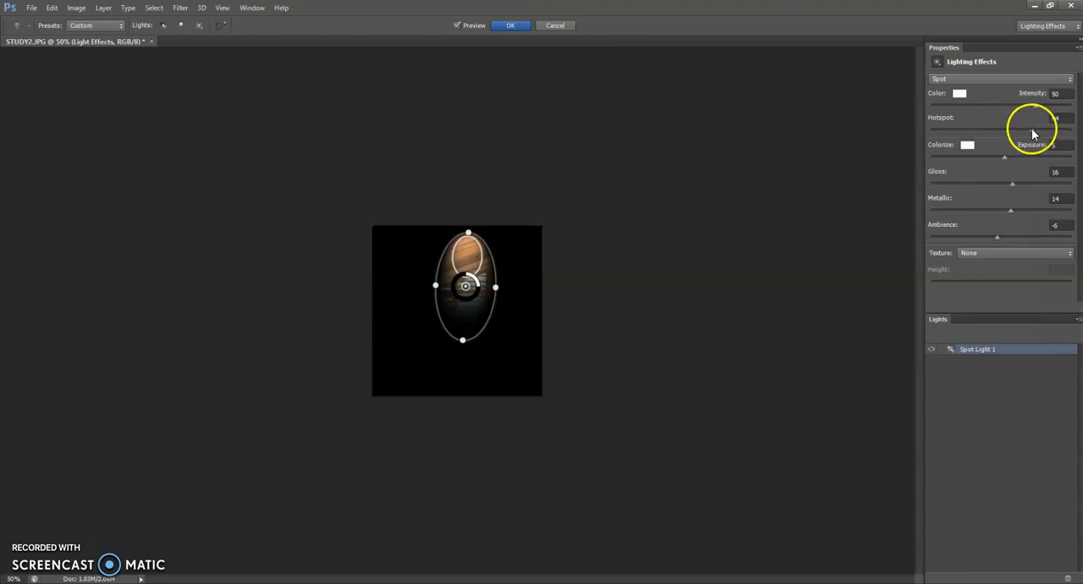
drag(1032, 130, 1045, 130)
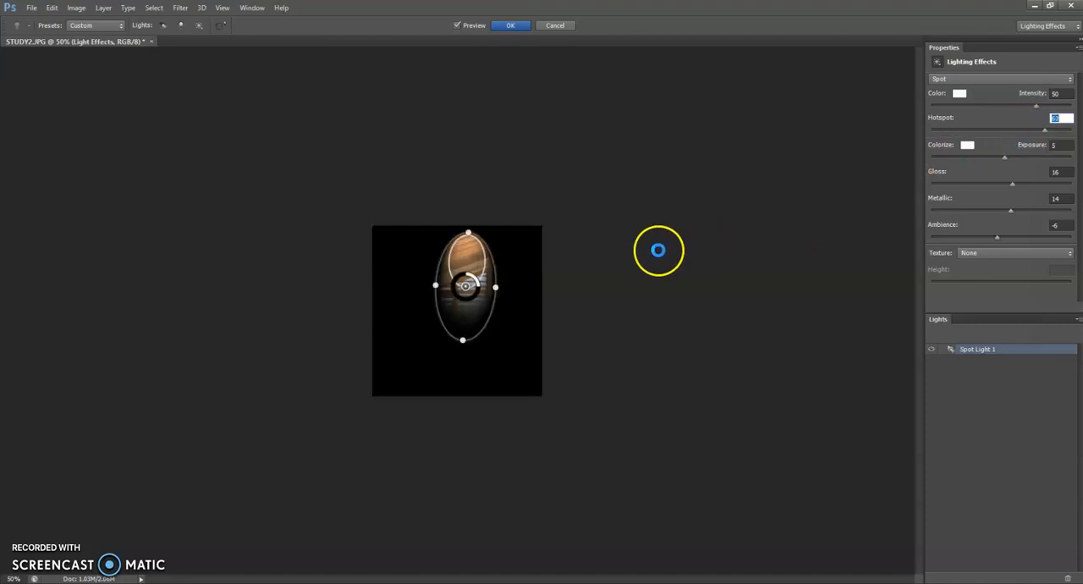
Tilt the spot light slightly, move it down over the window, and widen its ellipse to a nearly circular shape.
drag(499, 285, 505, 286)
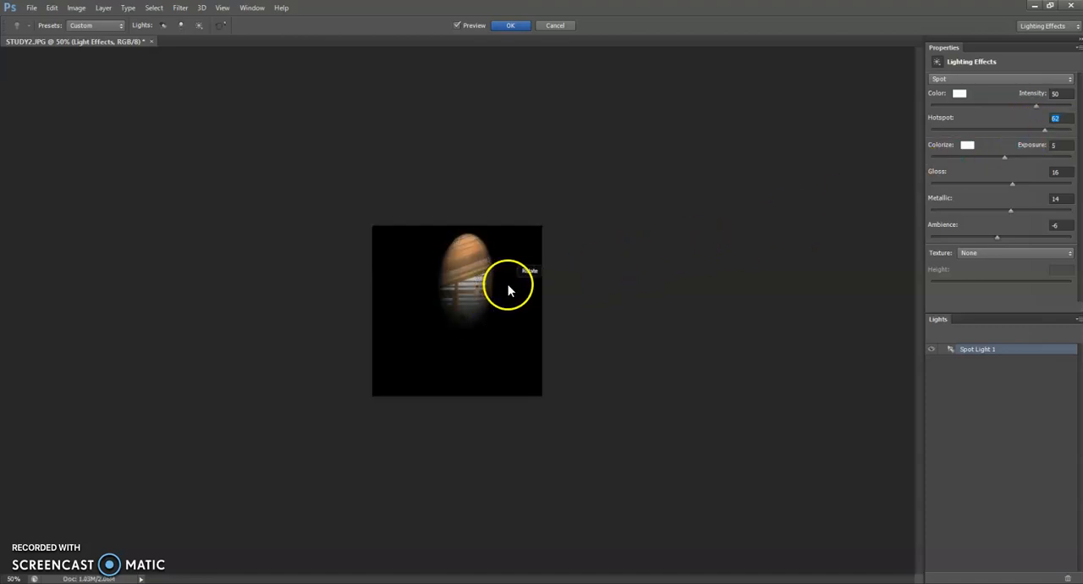
drag(481, 246, 462, 218)
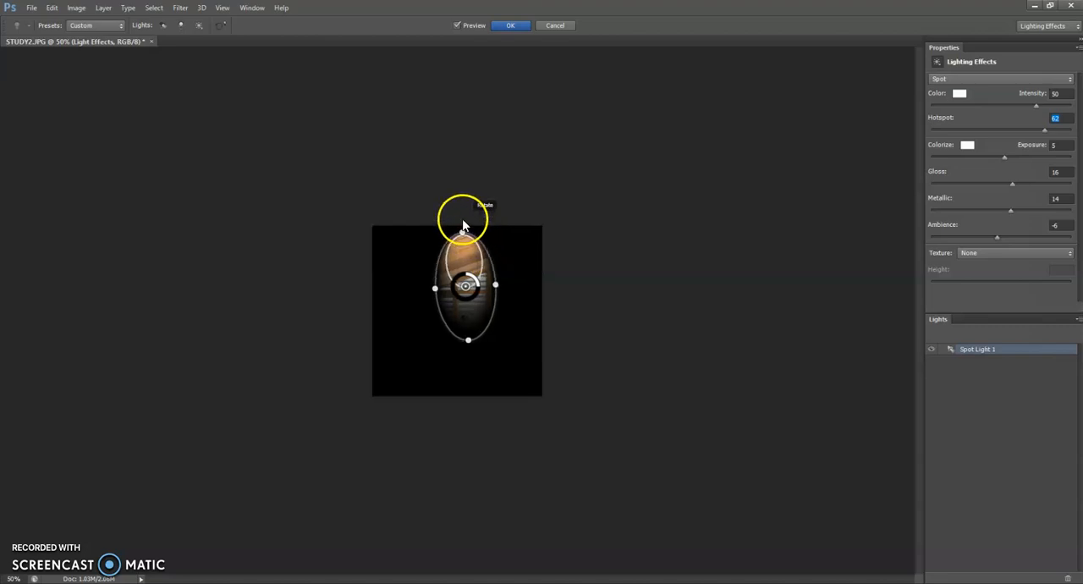
drag(431, 293, 453, 286)
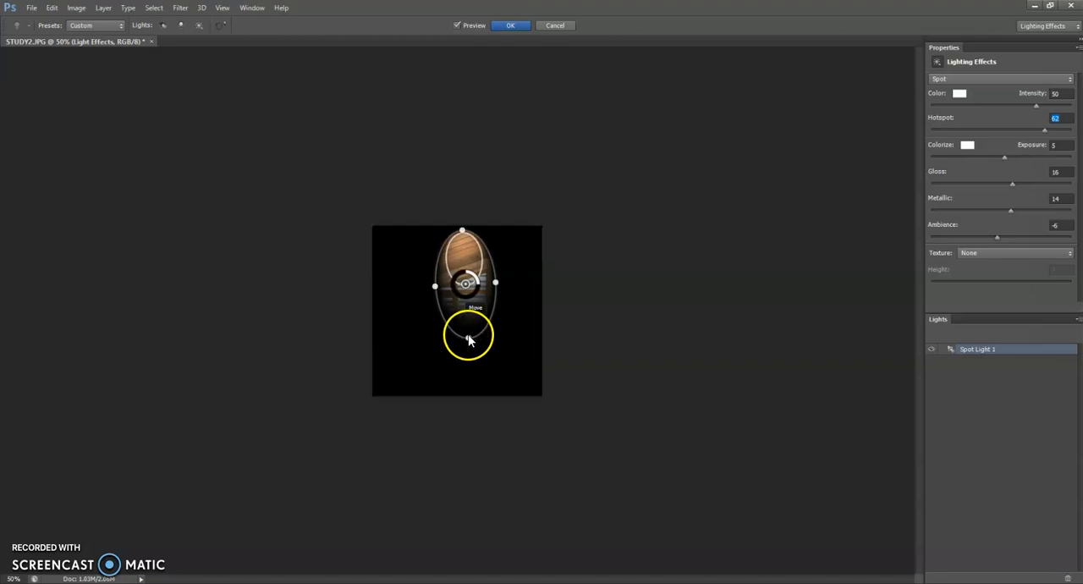
drag(467, 350, 466, 357)
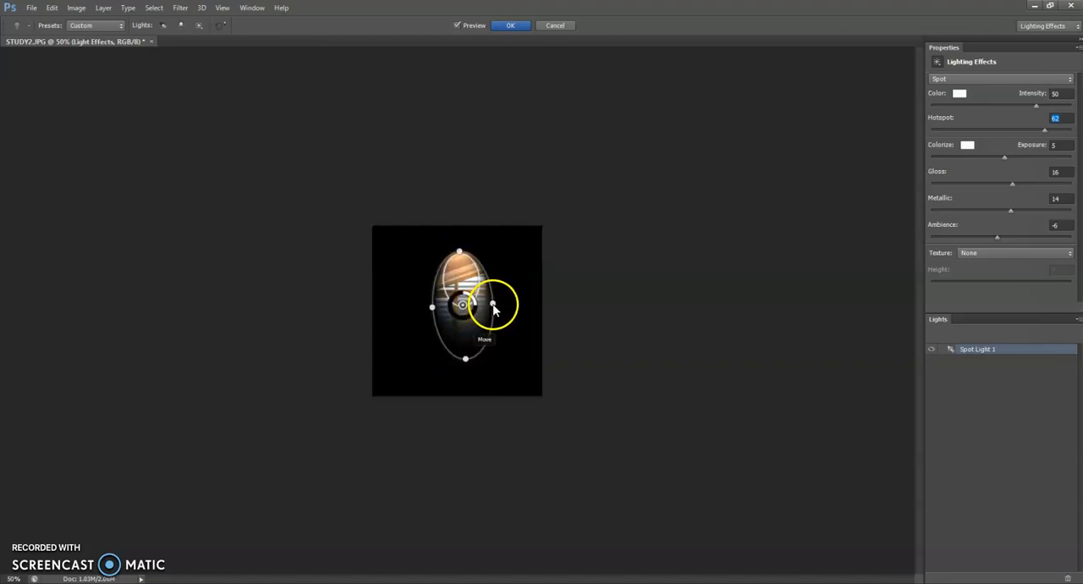
drag(513, 303, 514, 304)
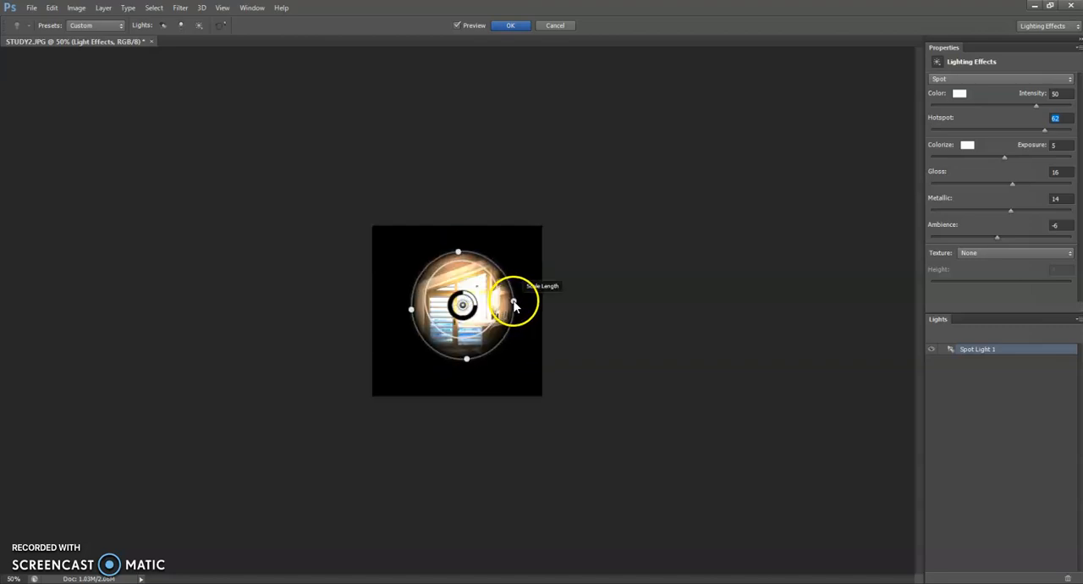
Reshape the spot light into a taller ellipse over the picture-frame wall and window, with its intensity at 64.
drag(478, 269, 426, 235)
drag(467, 304, 489, 297)
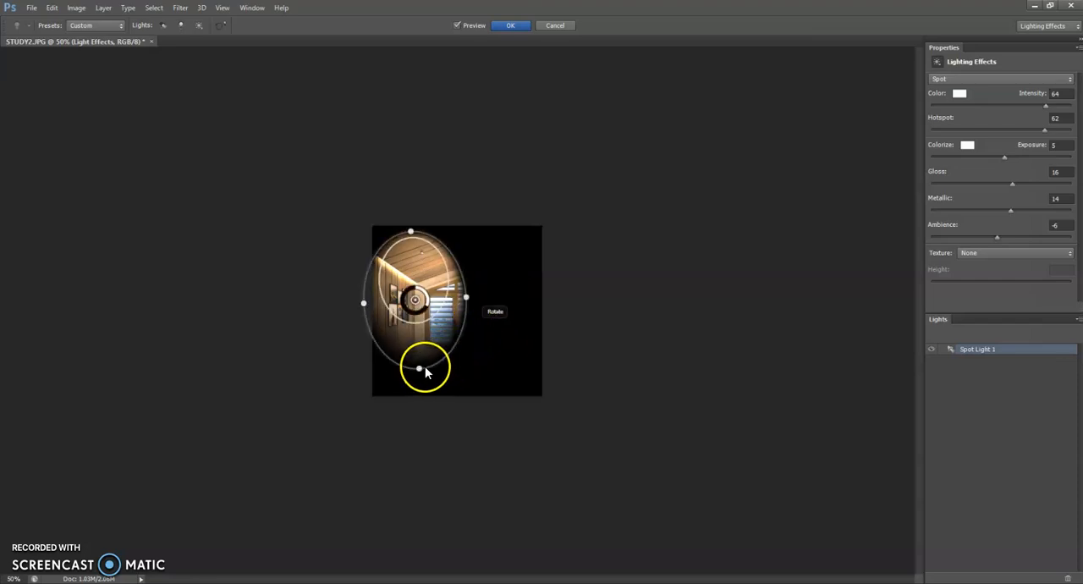
drag(423, 365, 425, 380)
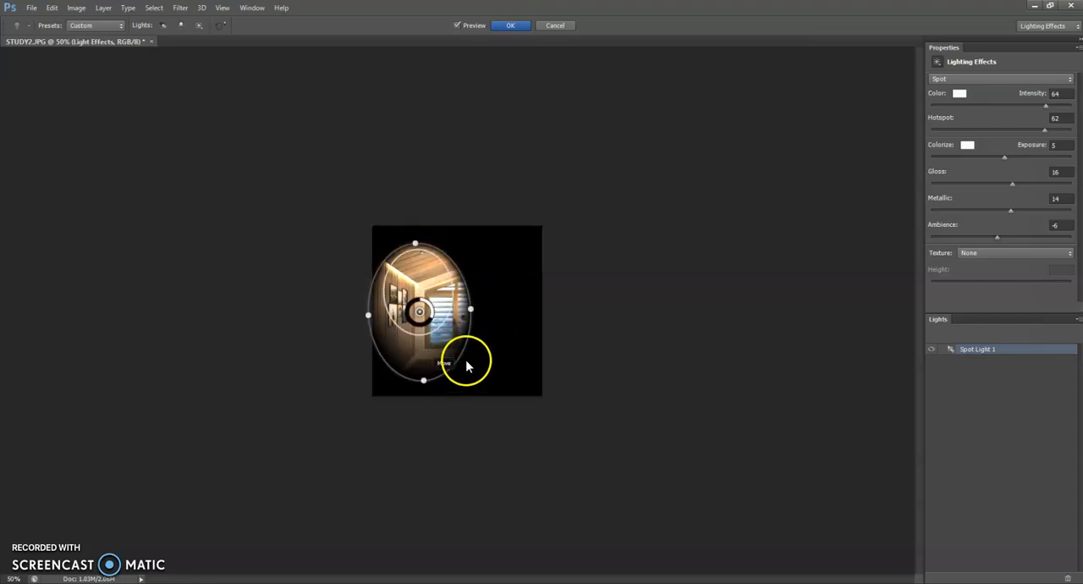
Tilt the spot light slightly and widen its ellipse to a nearly circular shape covering the picture frames and window.
drag(474, 307, 495, 303)
mouse_move(412, 245)
mouse_down()
mouse_move(406, 234)
mouse_move(408, 245)
mouse_up()
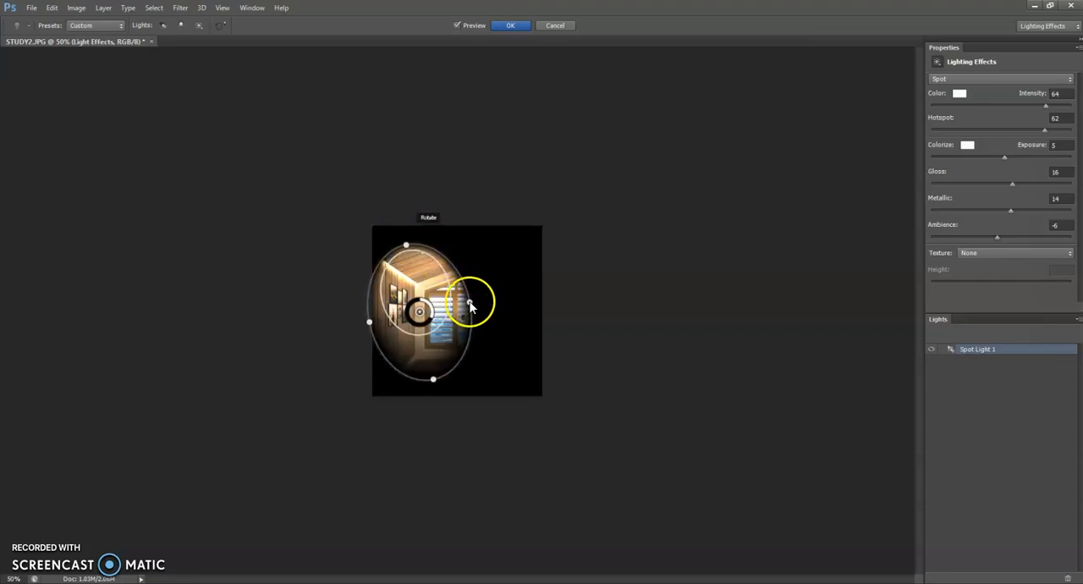
drag(479, 303, 495, 297)
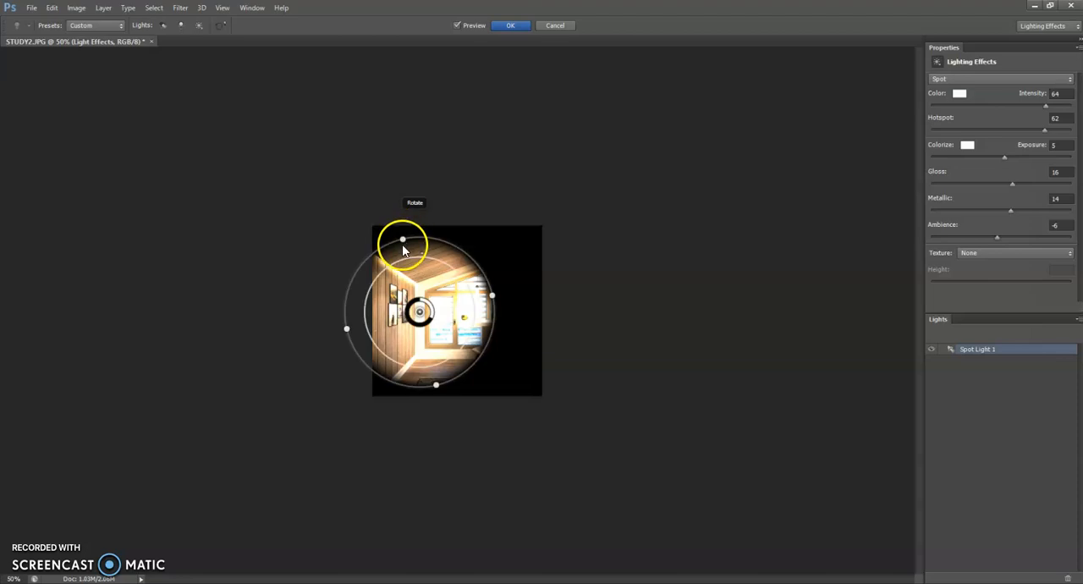
Rotate the circular spot light and move it up so it covers the sloped ceiling, the picture frames and the window.
drag(401, 233, 387, 218)
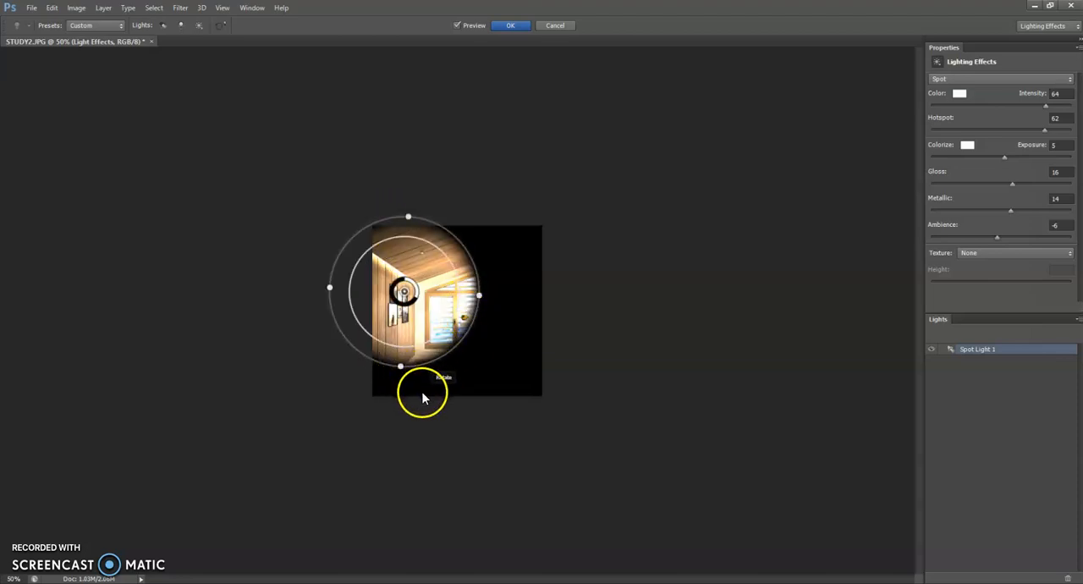
drag(401, 368, 406, 389)
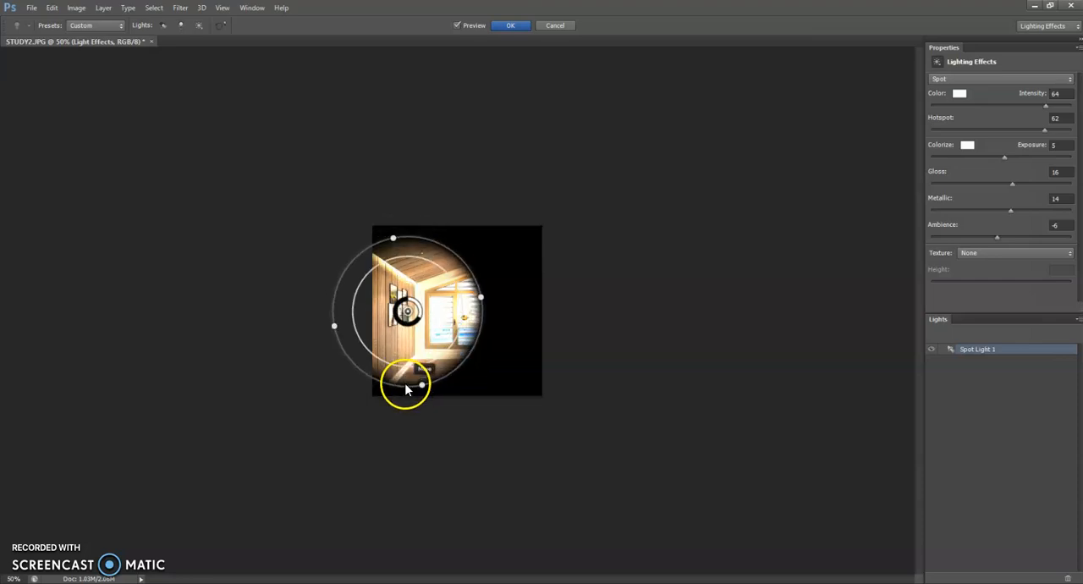
mouse_move(495, 297)
mouse_down()
mouse_move(505, 277)
mouse_move(488, 291)
mouse_move(527, 307)
mouse_move(564, 275)
mouse_move(566, 333)
mouse_move(491, 314)
mouse_move(460, 278)
mouse_move(481, 253)
mouse_move(499, 289)
mouse_up()
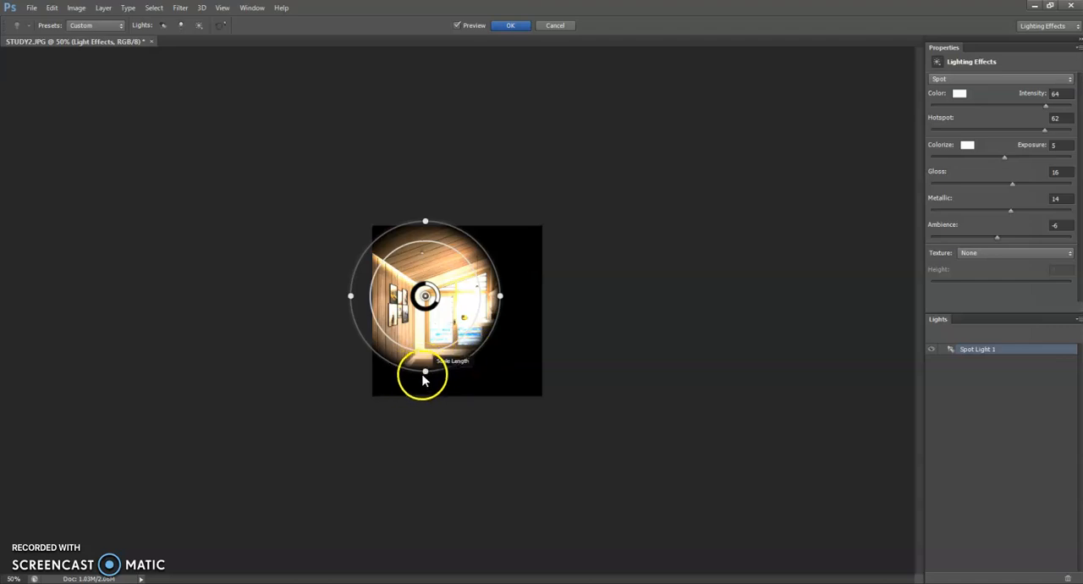
mouse_move(426, 375)
mouse_down()
mouse_move(427, 392)
mouse_move(425, 383)
mouse_up()
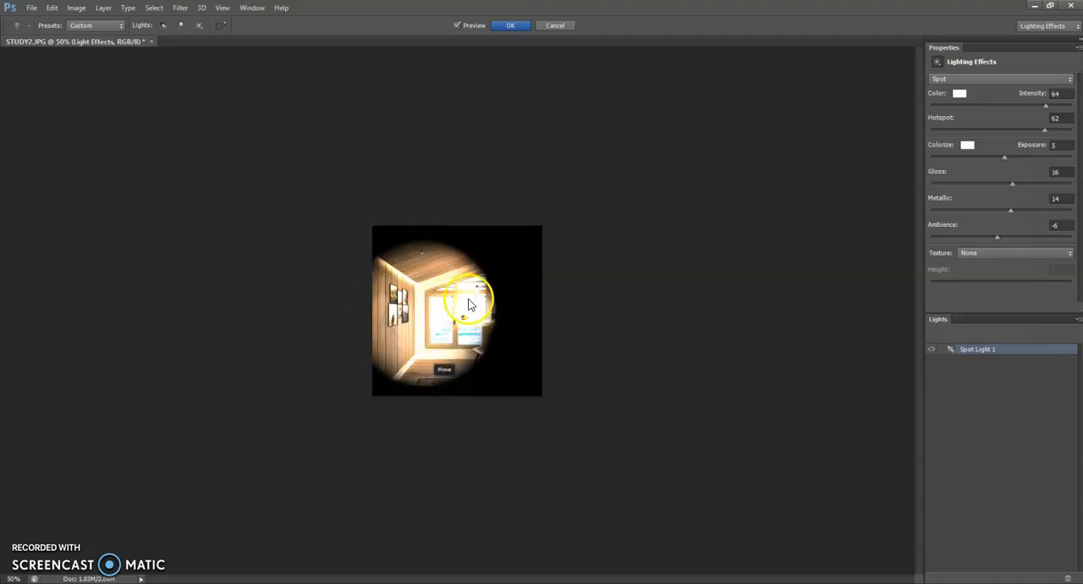
drag(406, 241, 404, 224)
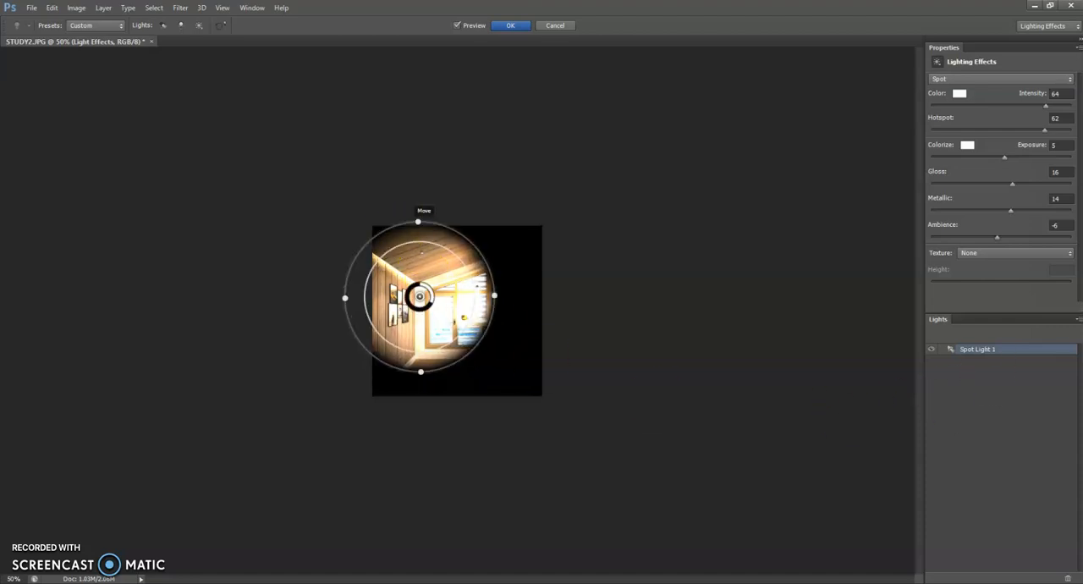
mouse_move(419, 229)
mouse_down()
mouse_move(432, 210)
mouse_move(496, 242)
mouse_move(513, 225)
mouse_move(466, 269)
mouse_move(428, 259)
mouse_move(426, 217)
mouse_up()
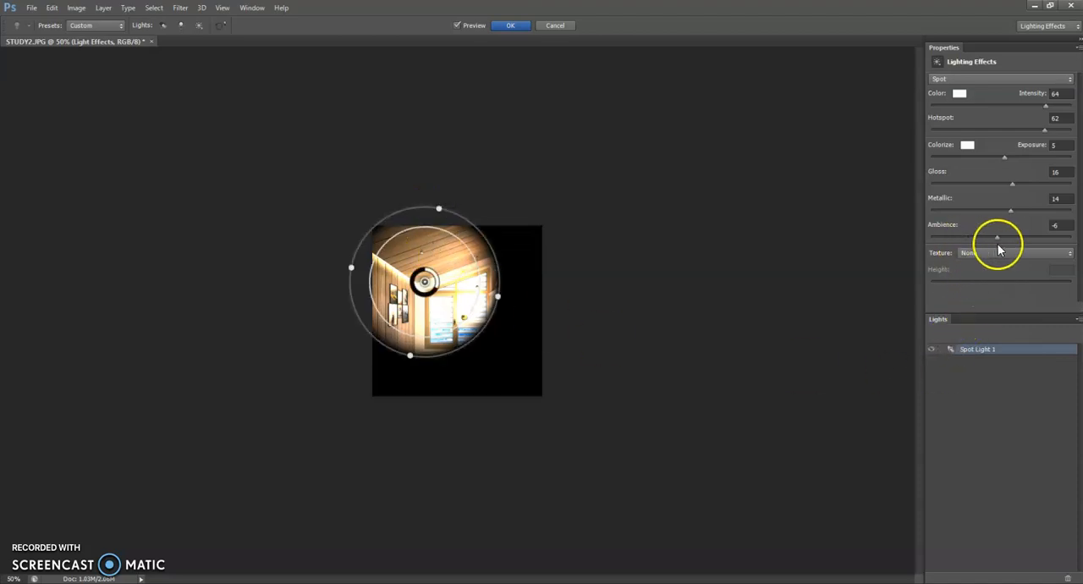
Raise the lighting ambience to 19 and set the ambient colorize color to light gray c4c4bd.
mouse_move(997, 237)
mouse_down()
mouse_move(1030, 233)
mouse_move(1013, 236)
mouse_up()
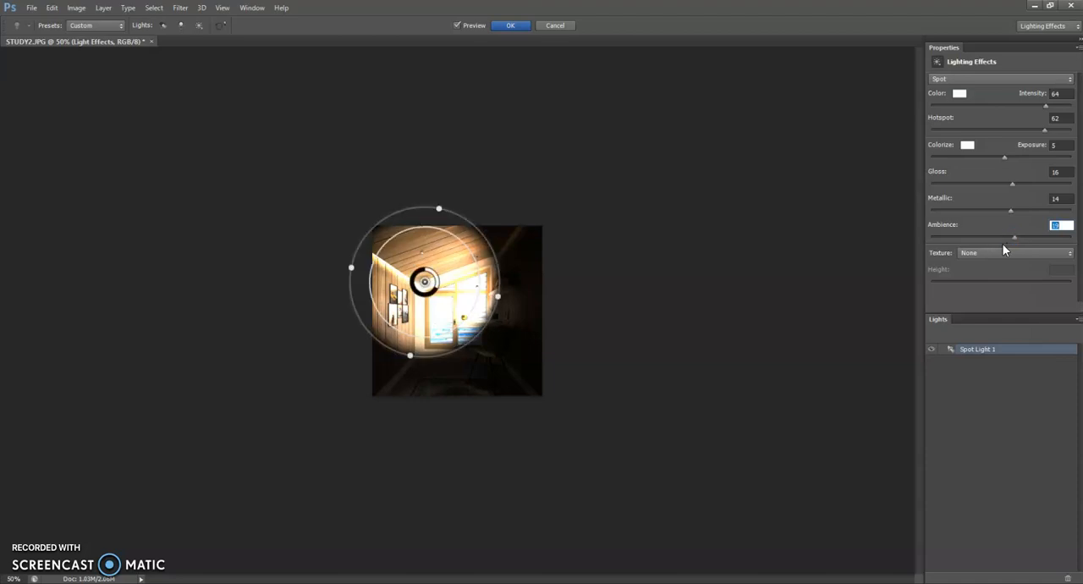
click(967, 147)
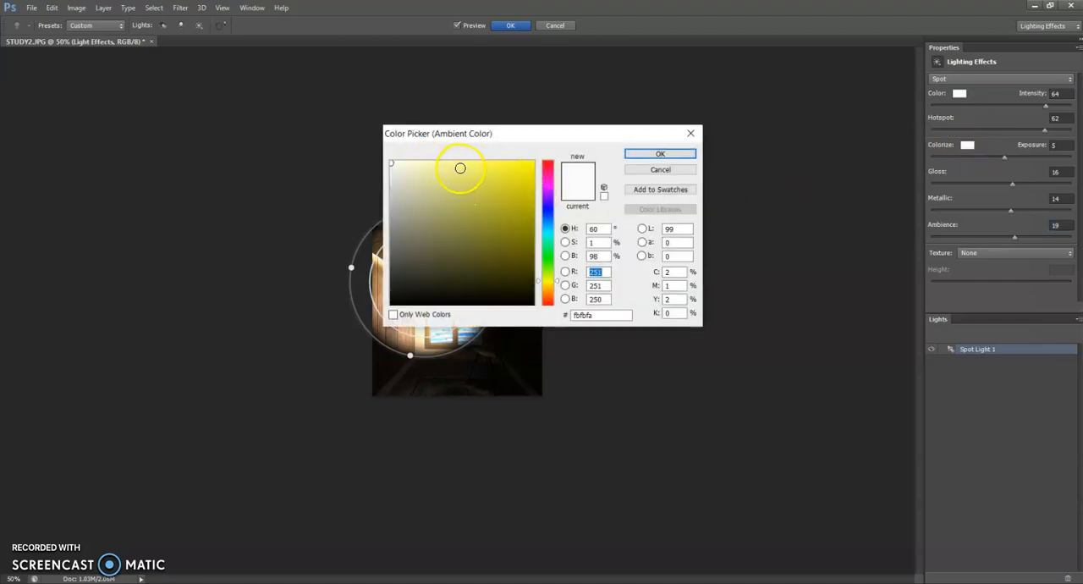
click(394, 194)
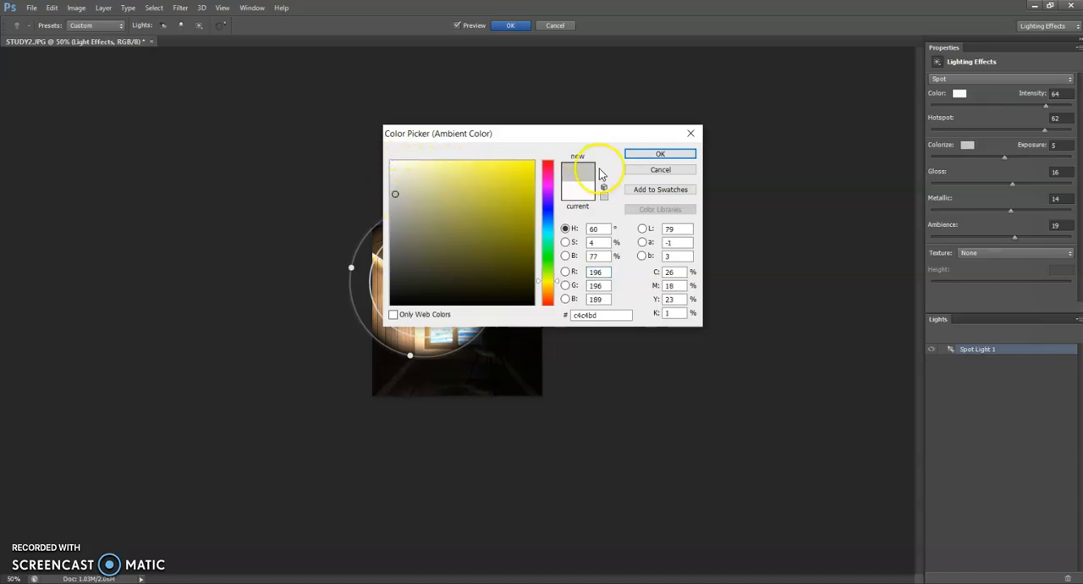
click(652, 154)
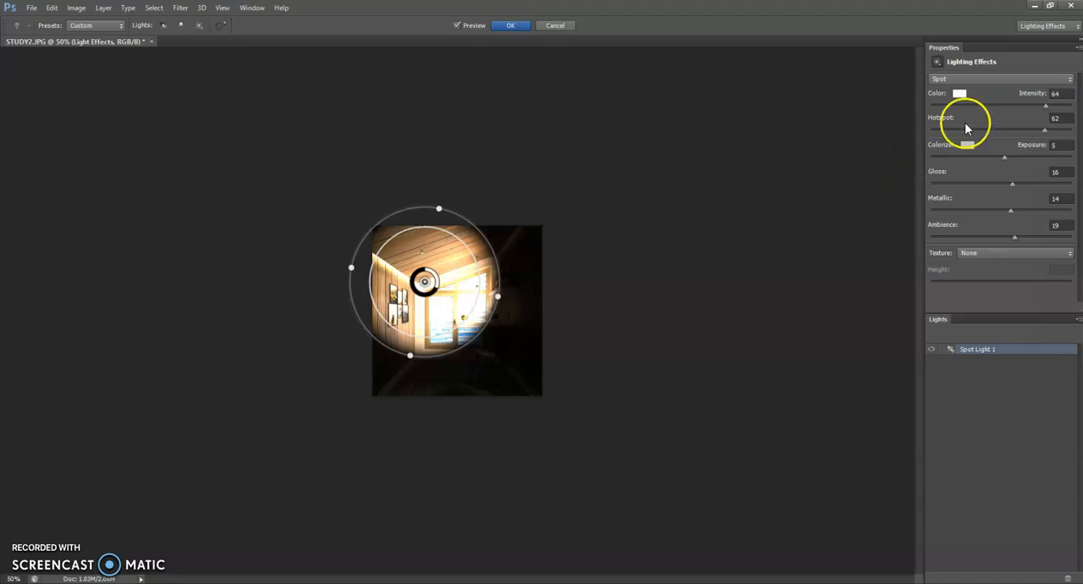
Set the spot light's color to light gray cfcfcb and apply the lighting effect to the layer.
click(960, 93)
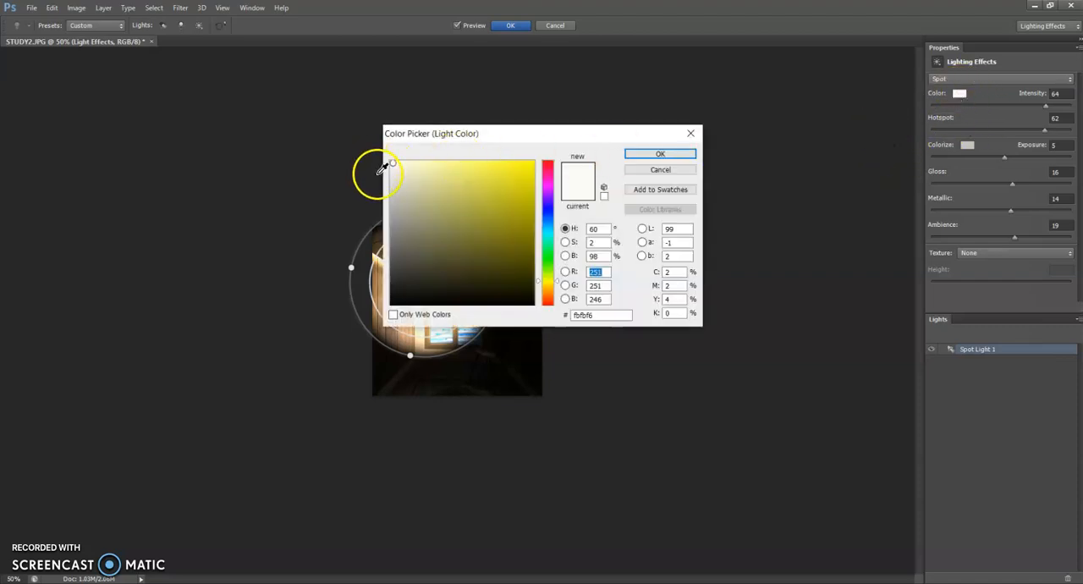
click(392, 188)
click(651, 155)
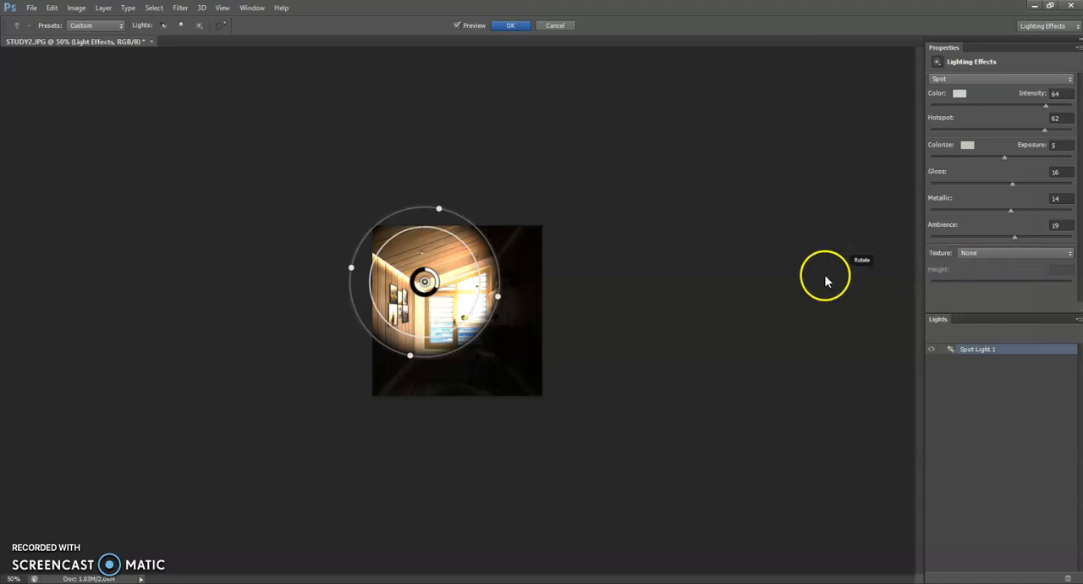
click(508, 26)
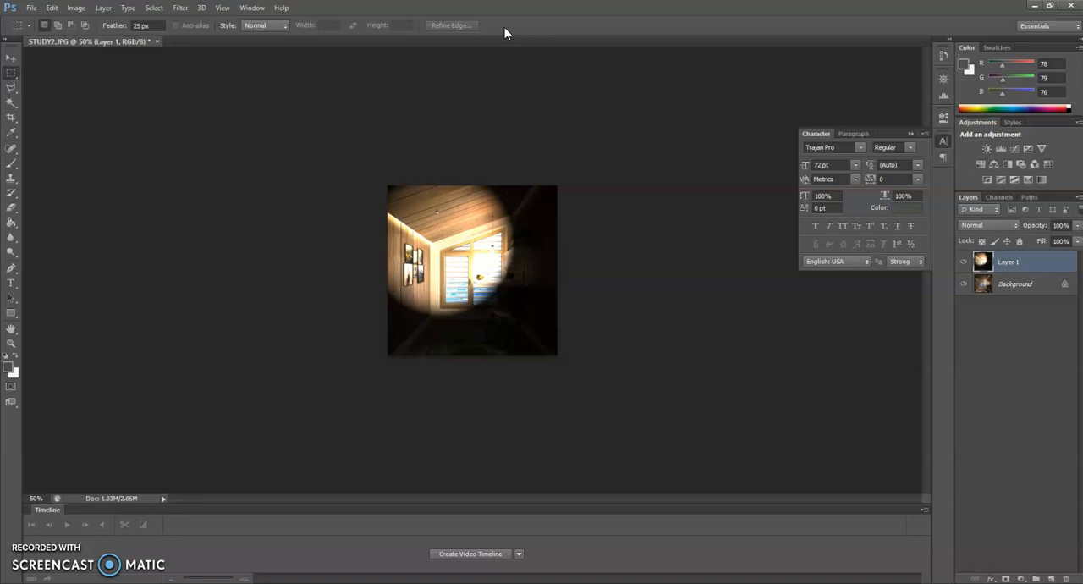
key(ctrl+plus)
key(ctrl+plus)
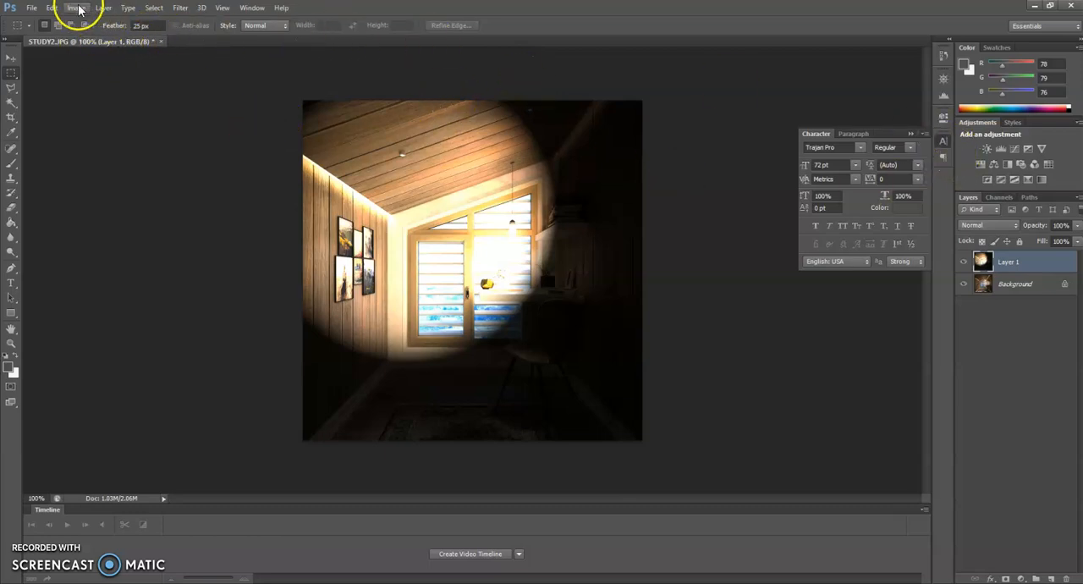
Open the image BABY.JPG as a second document.
click(33, 10)
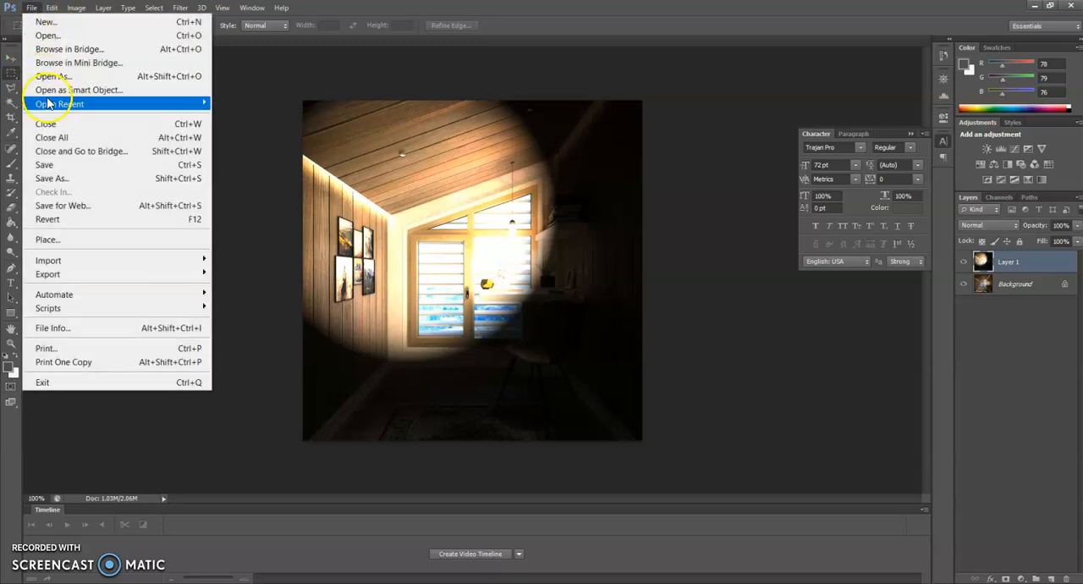
click(42, 35)
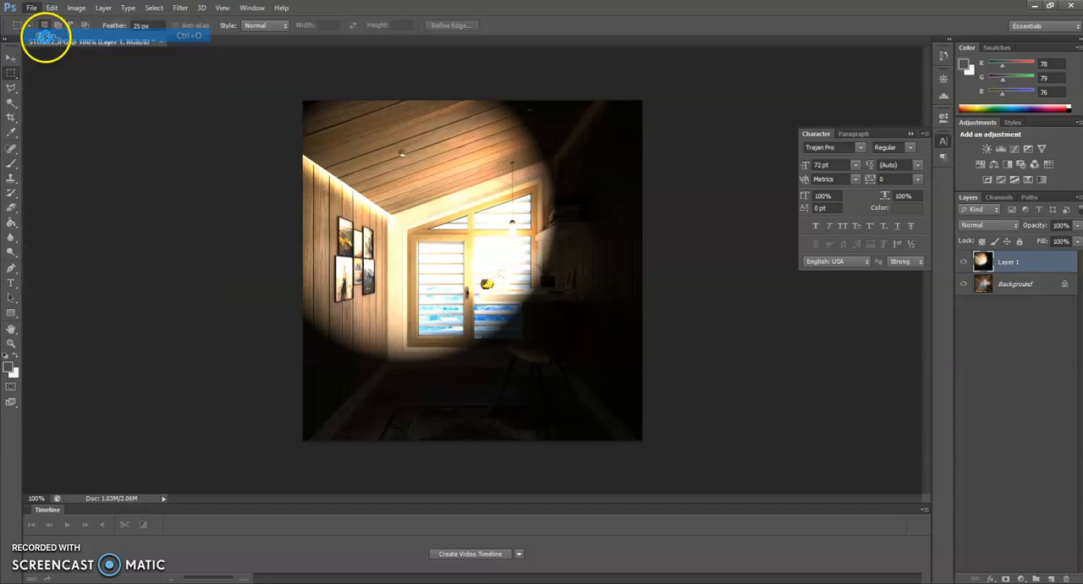
click(657, 403)
click(720, 439)
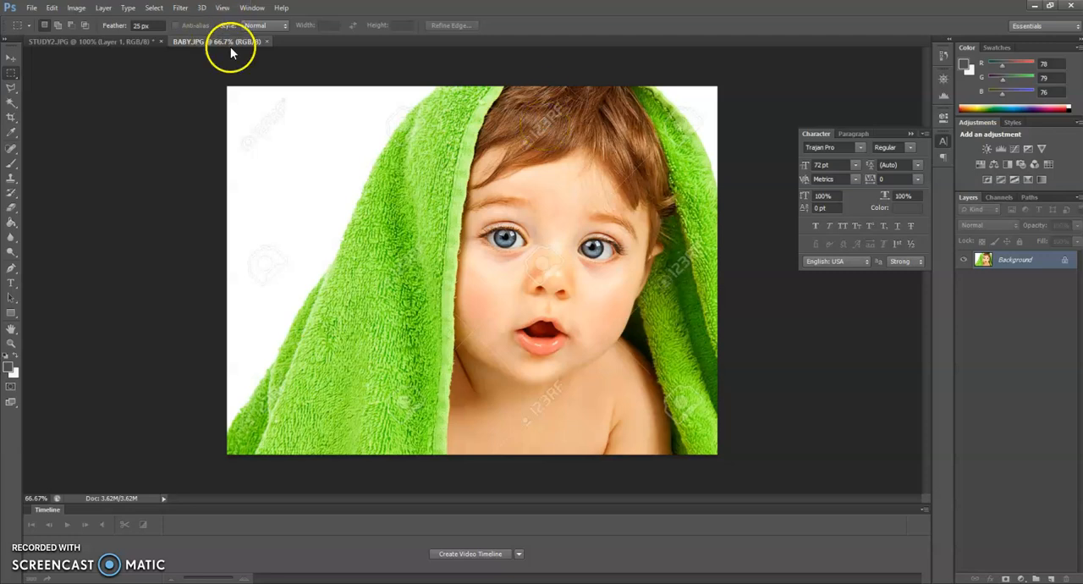
Duplicate the background layer of the baby image.
right_click(1002, 259)
click(889, 302)
click(1031, 285)
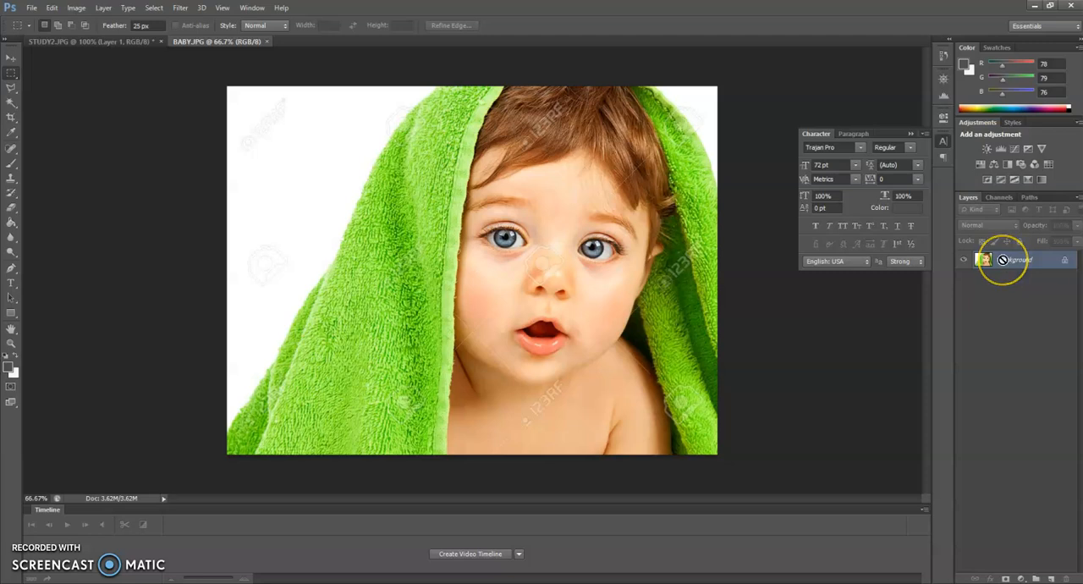
key(ctrl+j)
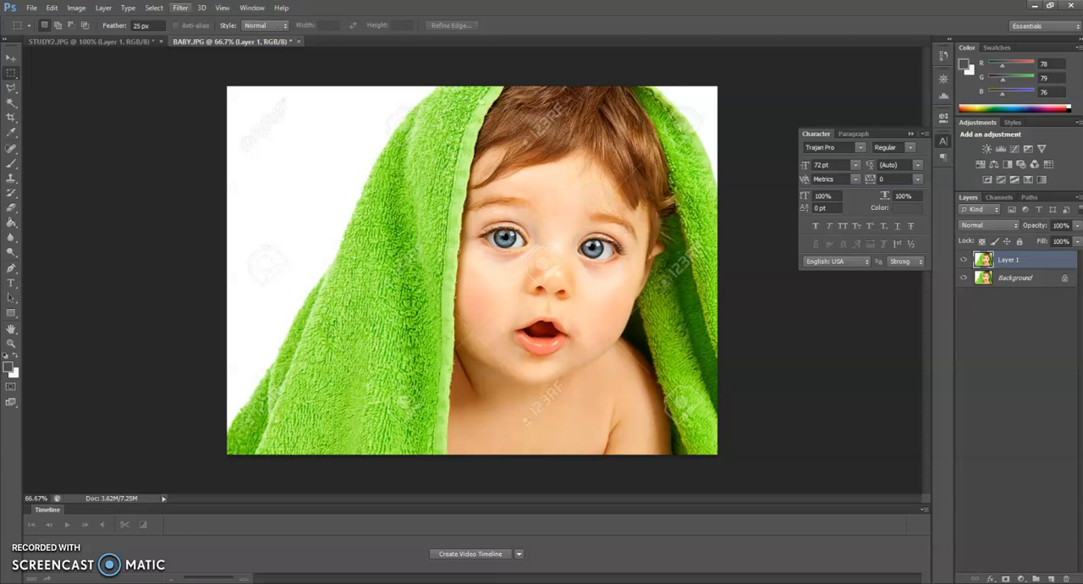
Start the Lighting Effects filter on the duplicated baby layer and reduce the spot light's hotspot.
click(179, 8)
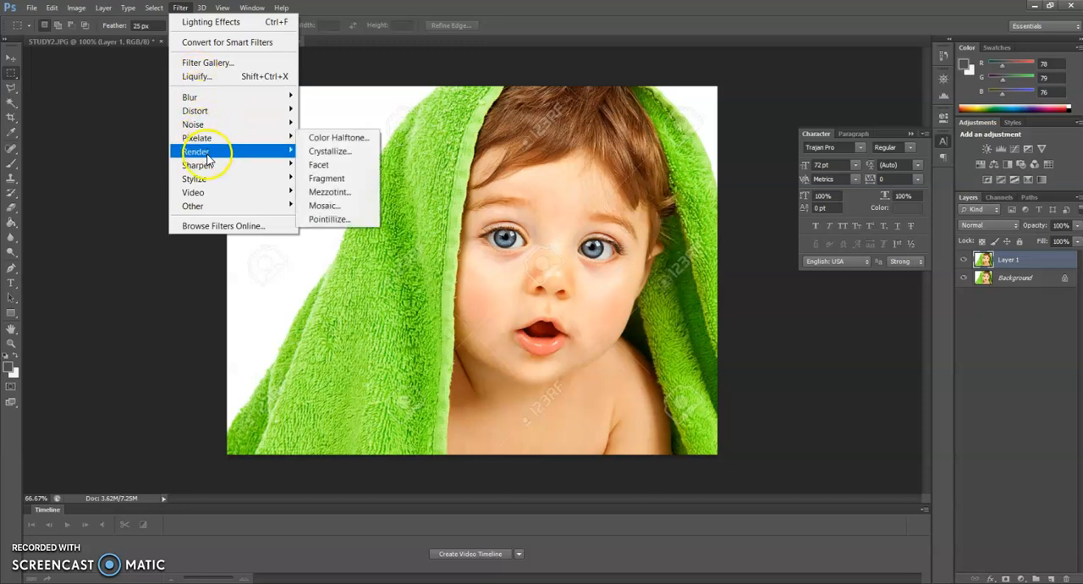
mouse_move(232, 159)
click(339, 178)
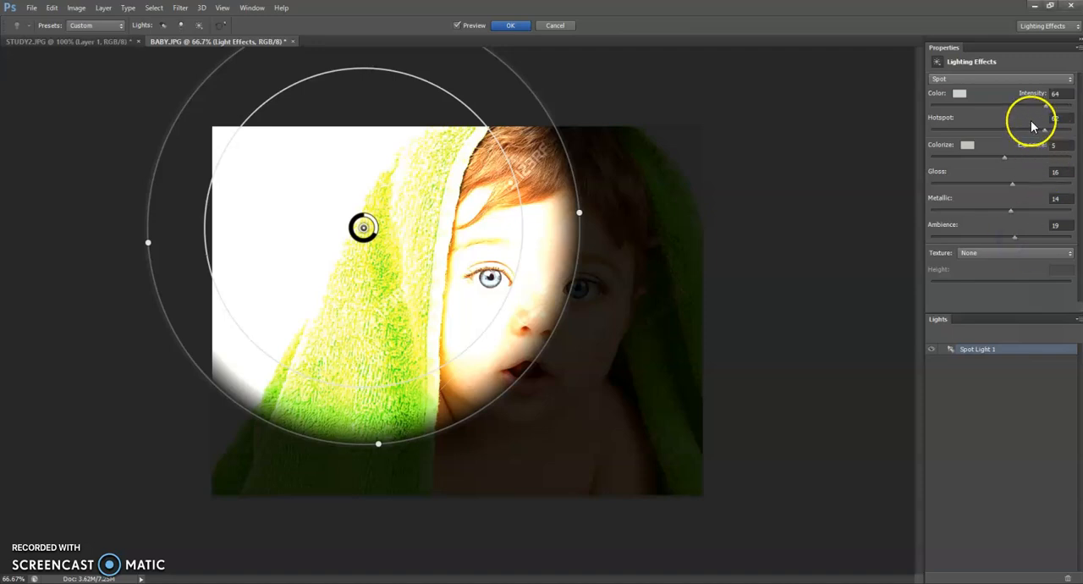
drag(1041, 131, 996, 133)
Change the light type to Point and lower its intensity to 30, fine-tuning it to 31.
click(968, 77)
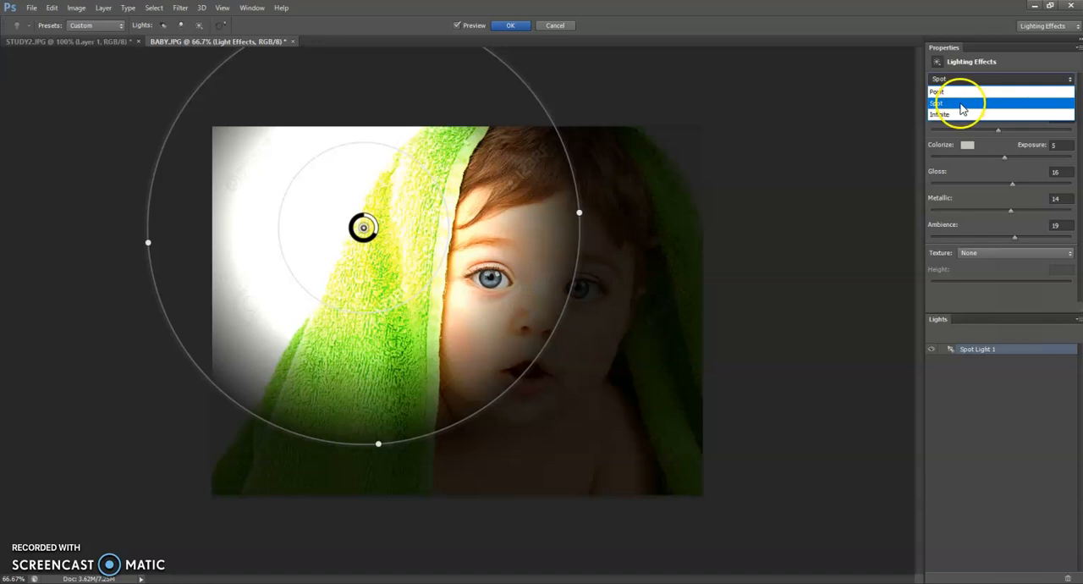
click(956, 91)
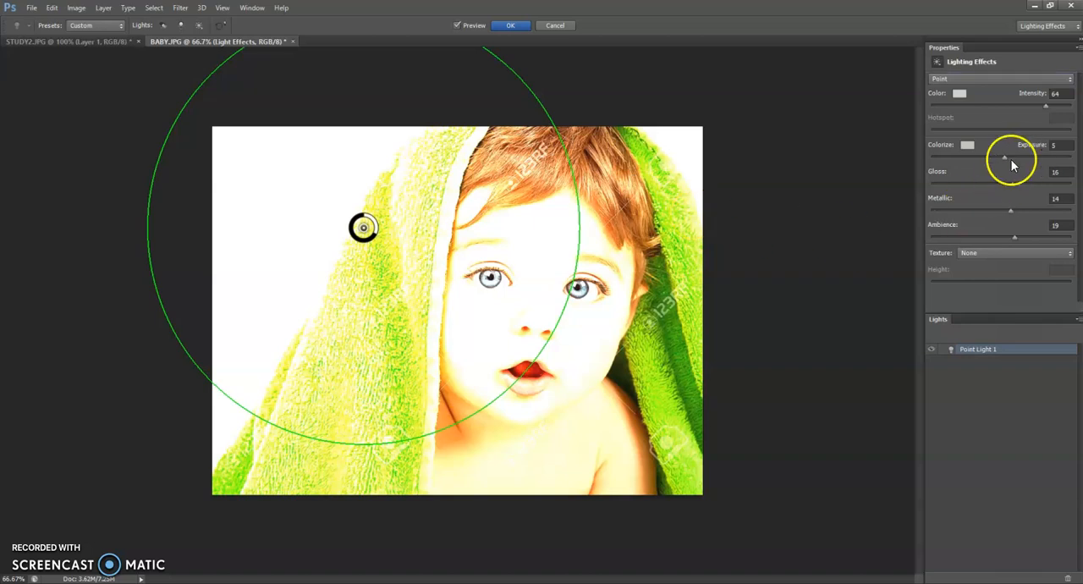
double_click(1055, 93)
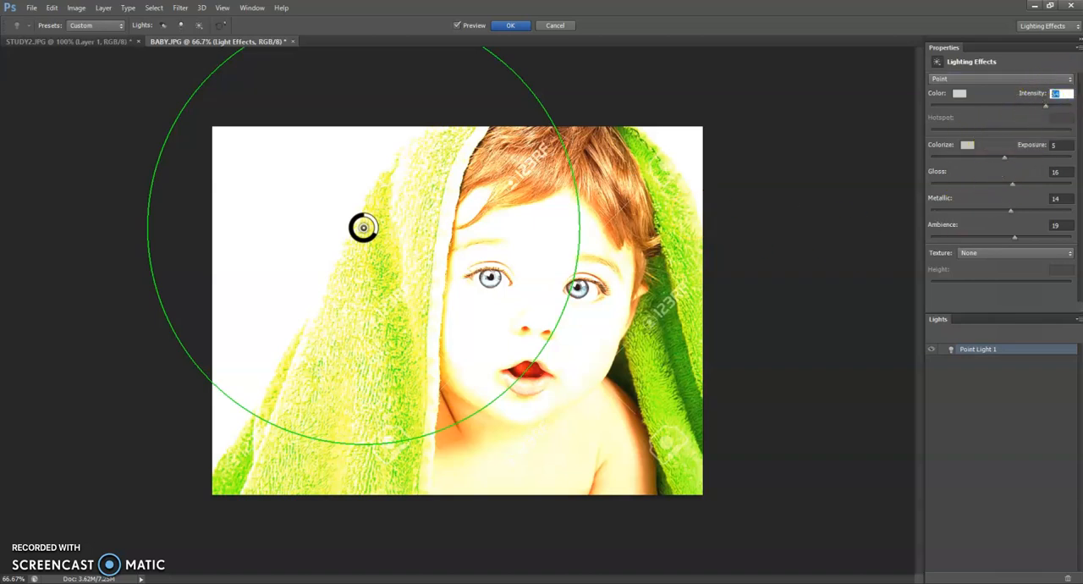
text(30)
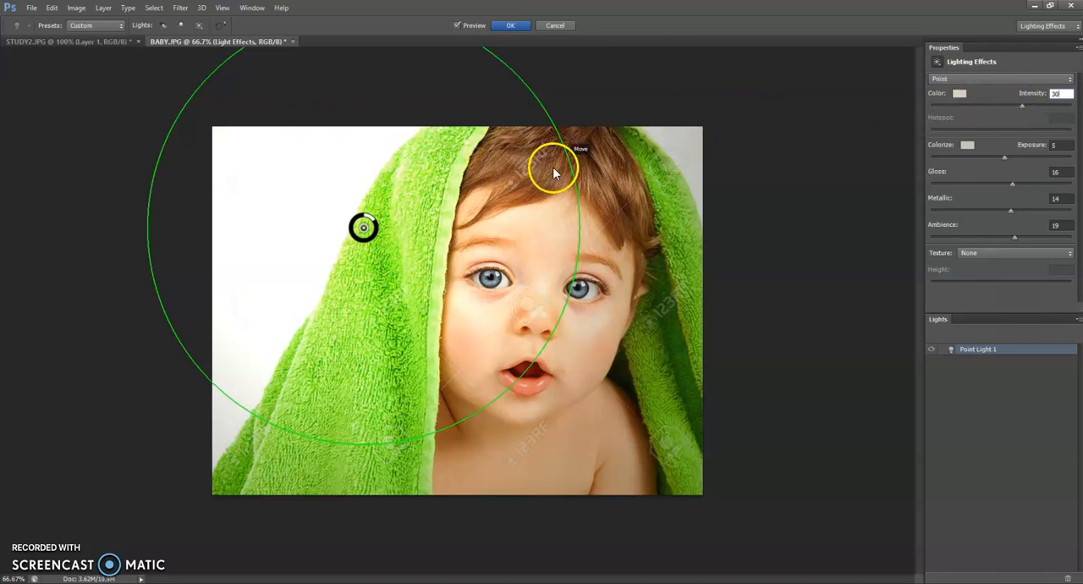
click(467, 133)
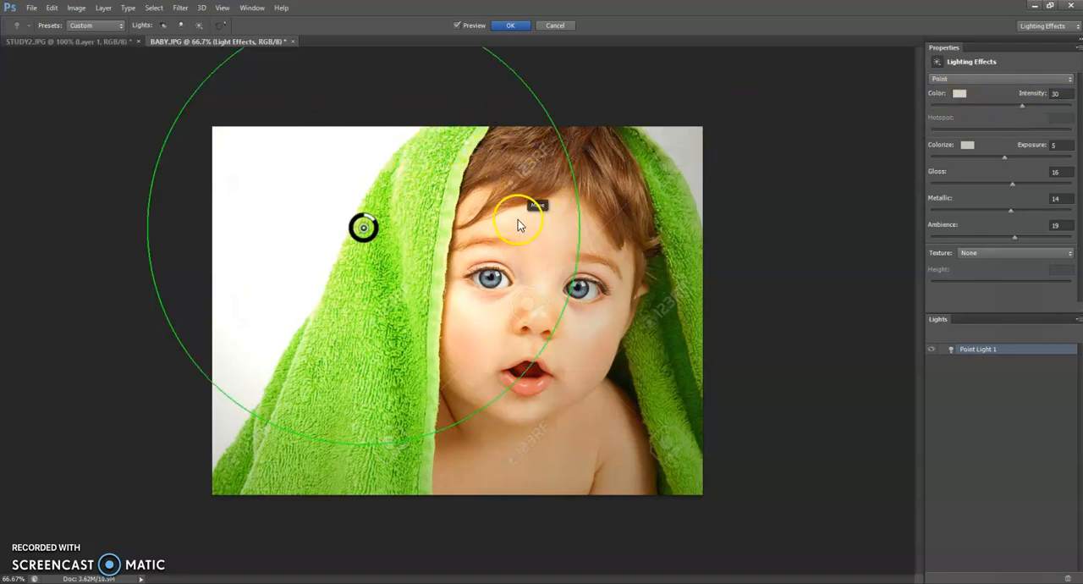
drag(406, 220, 471, 229)
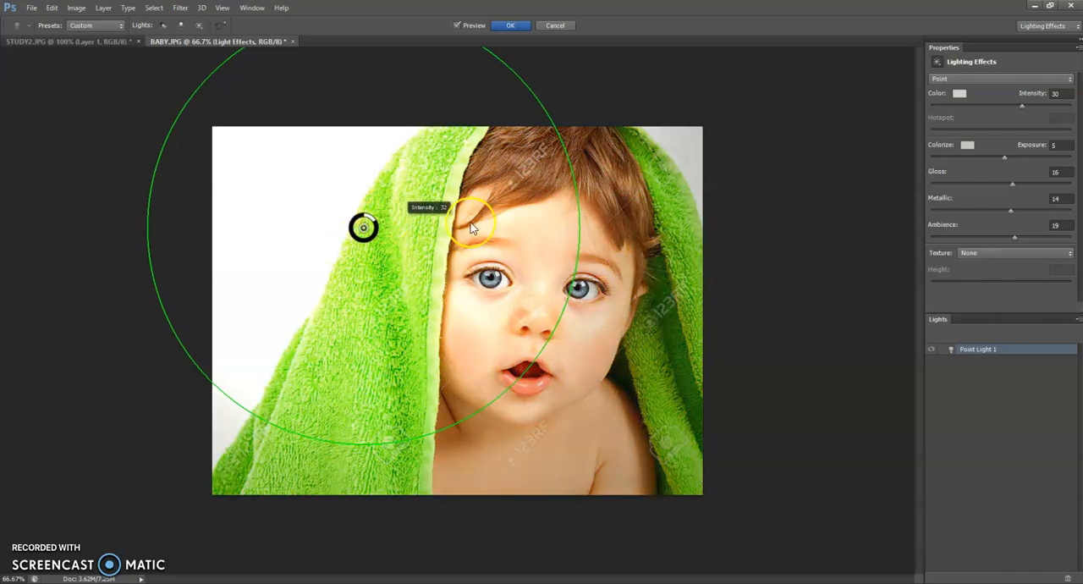
Change the point light's color to a soft yellow.
click(961, 93)
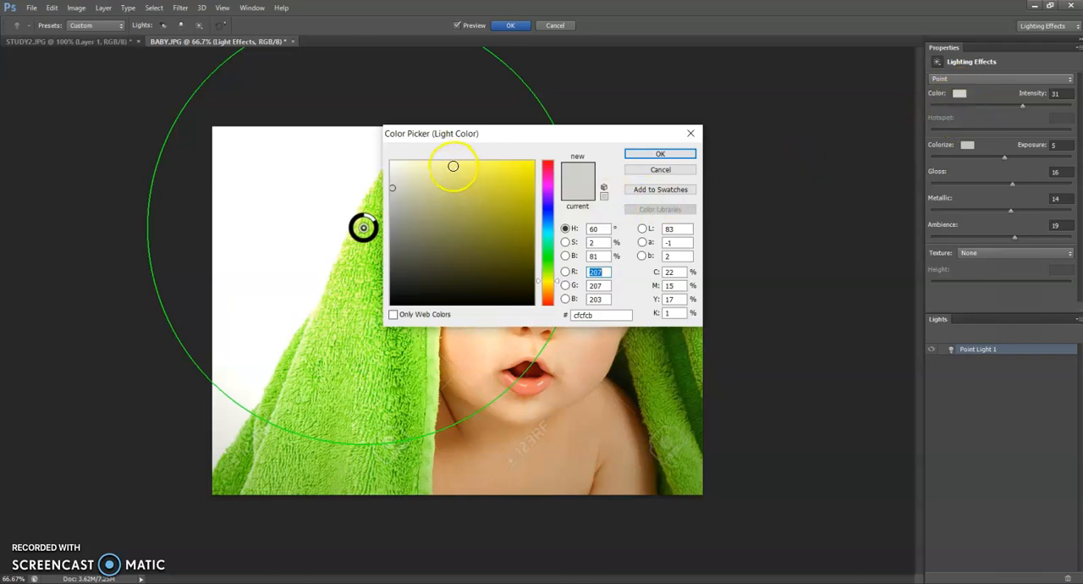
click(456, 169)
click(662, 154)
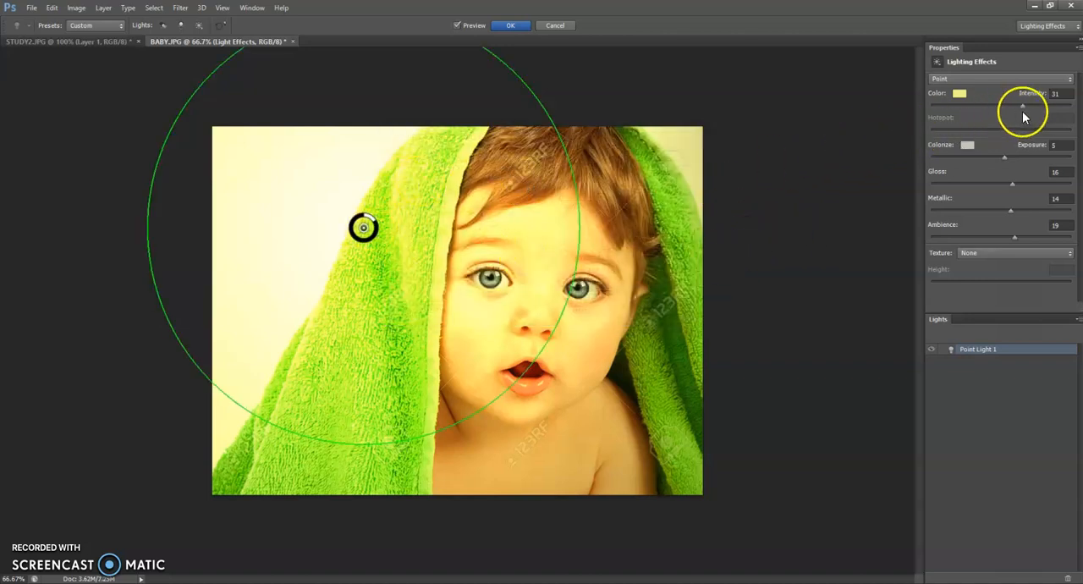
Lower the point light's intensity to 17 and its ambience to -16, with a higher metallic value.
double_click(1055, 94)
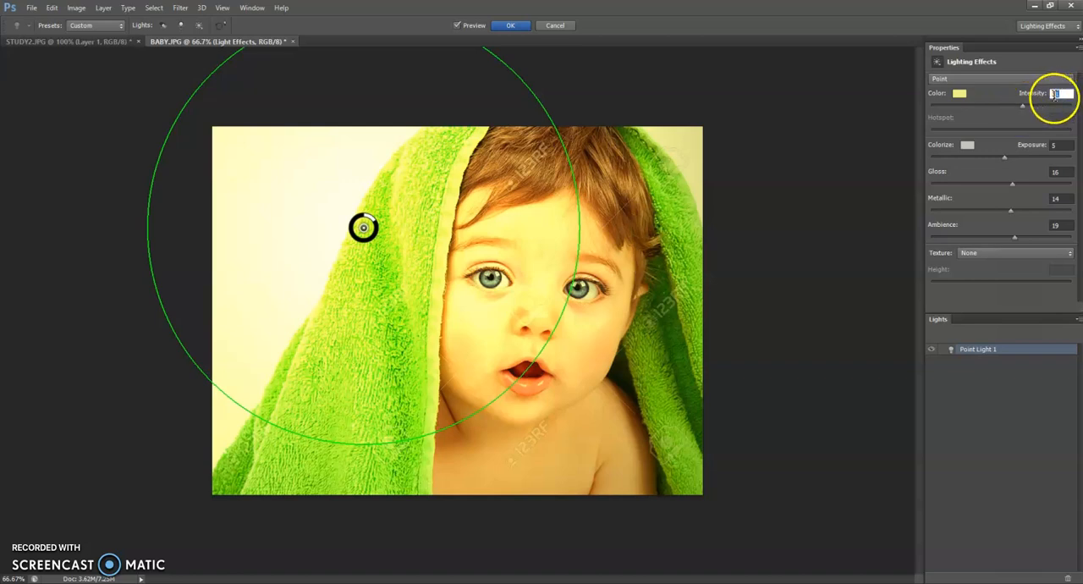
text(32)
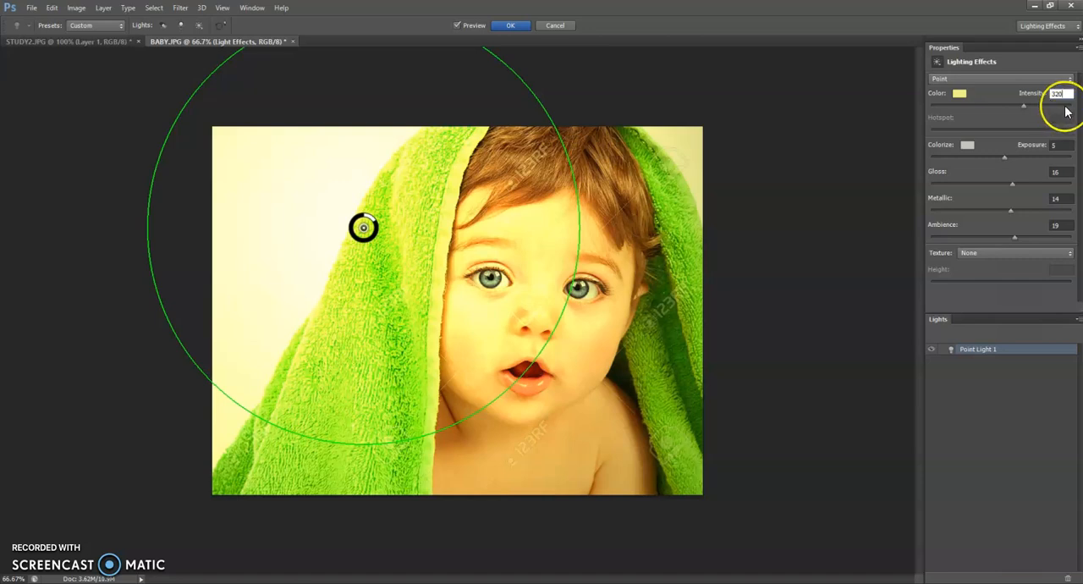
key(BackSpace)
key(BackSpace)
text(20)
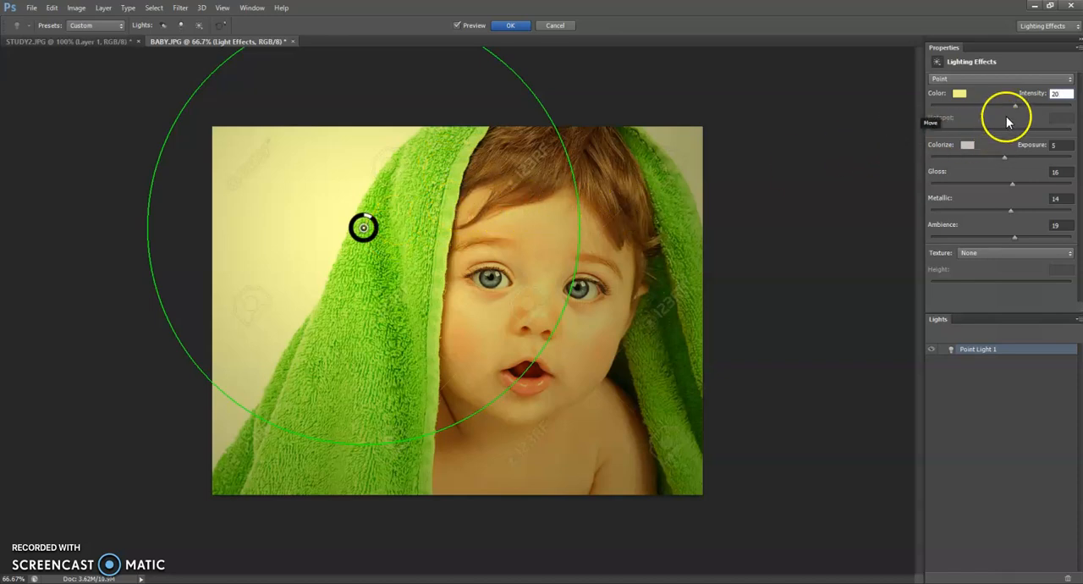
mouse_move(1018, 108)
mouse_down()
mouse_move(984, 109)
mouse_move(1044, 106)
mouse_move(991, 110)
mouse_move(1014, 110)
mouse_up()
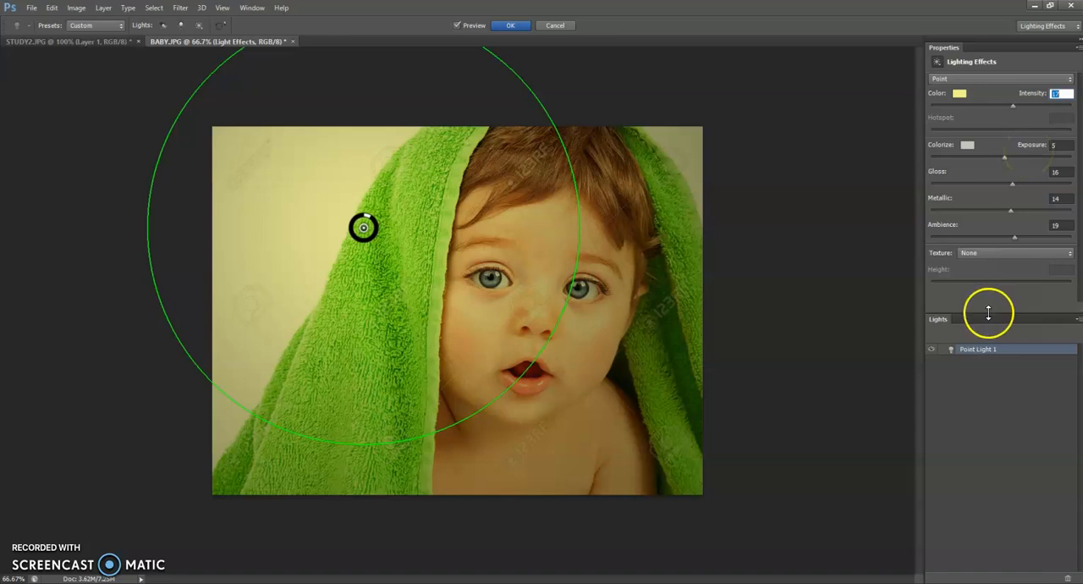
drag(1006, 234, 989, 235)
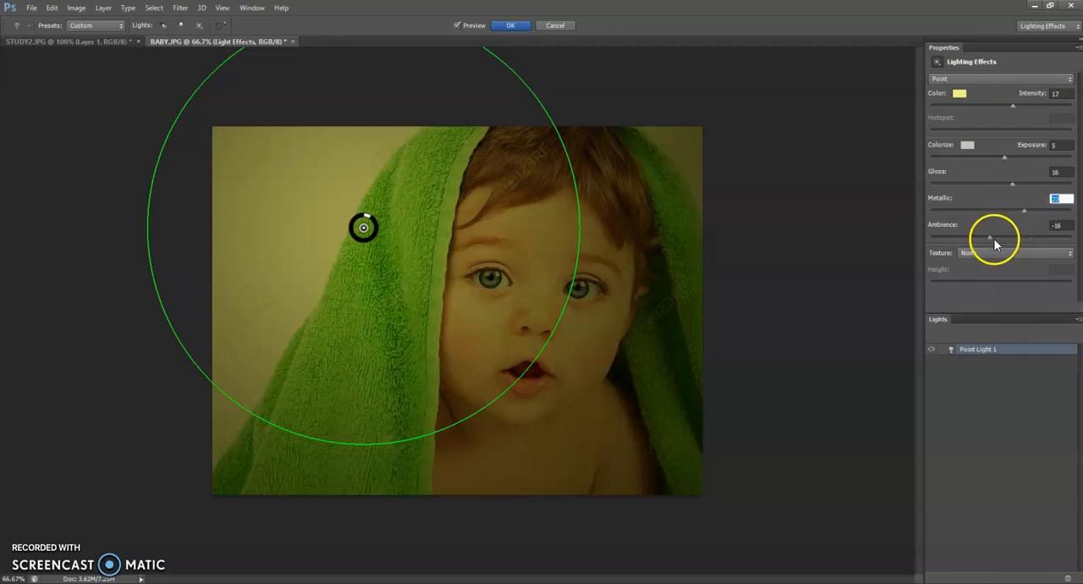
Raise the point light's ambience to 16.
mouse_move(993, 240)
mouse_down()
mouse_move(1030, 235)
mouse_move(1011, 238)
mouse_up()
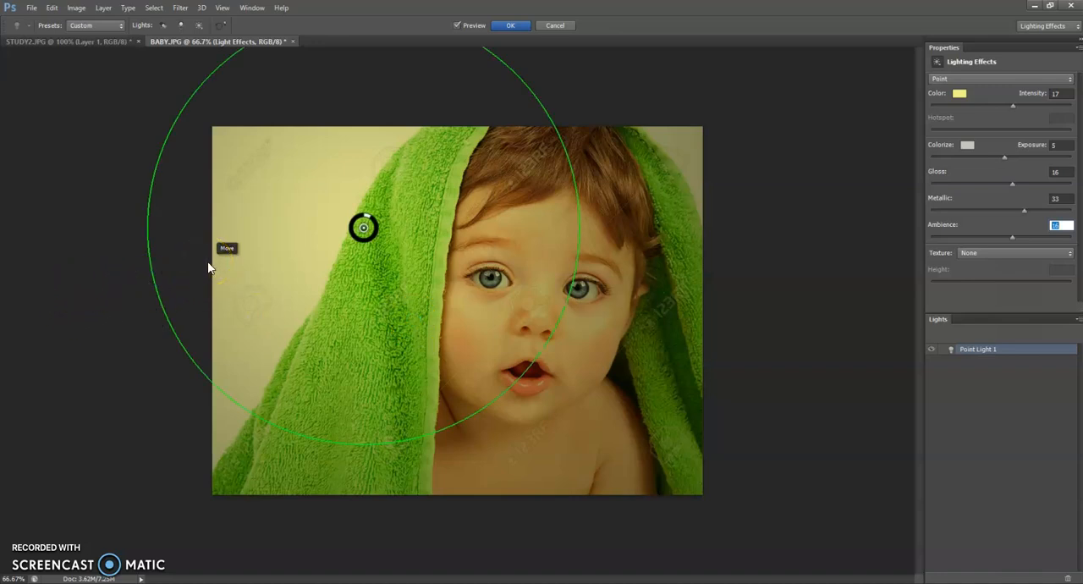
Try the Spot light type with a reduced hotspot, and return the light to the Point type.
click(973, 80)
click(961, 103)
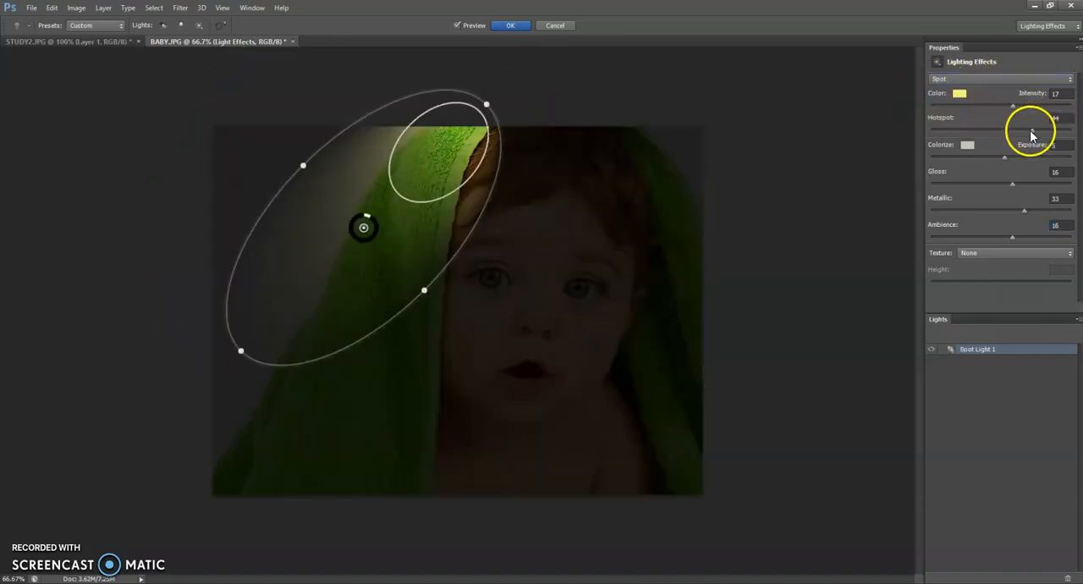
drag(1032, 134, 963, 145)
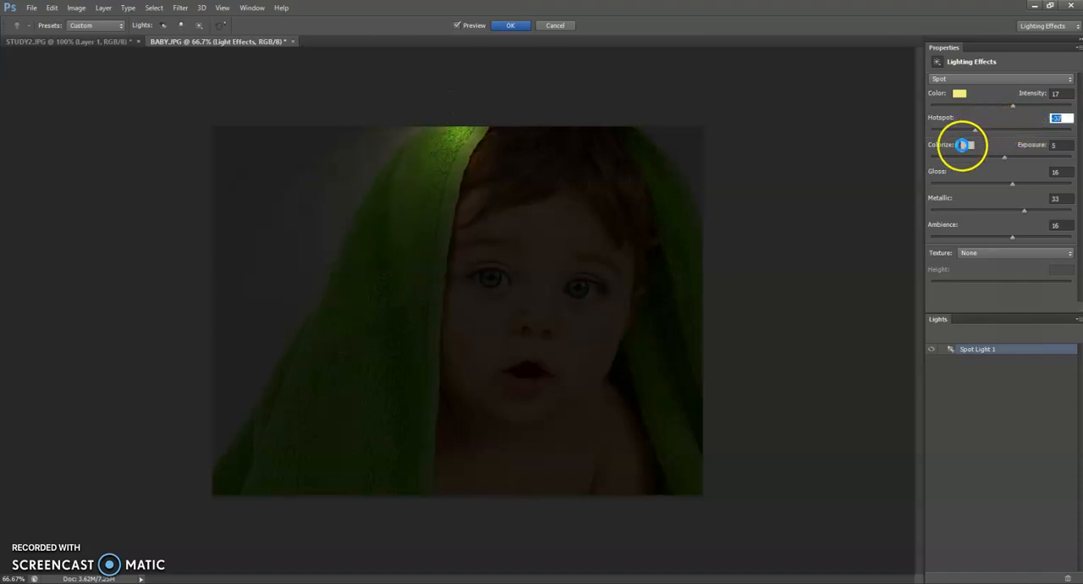
click(992, 80)
click(973, 89)
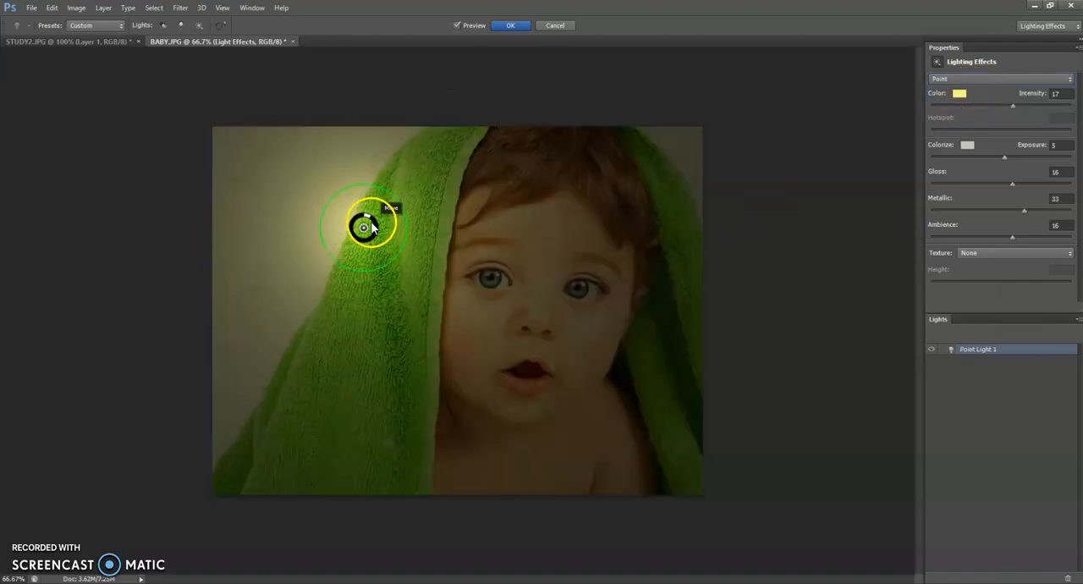
Move the point light over the baby's hair above the forehead, raise its intensity to 51, and apply the filter.
drag(372, 227, 624, 174)
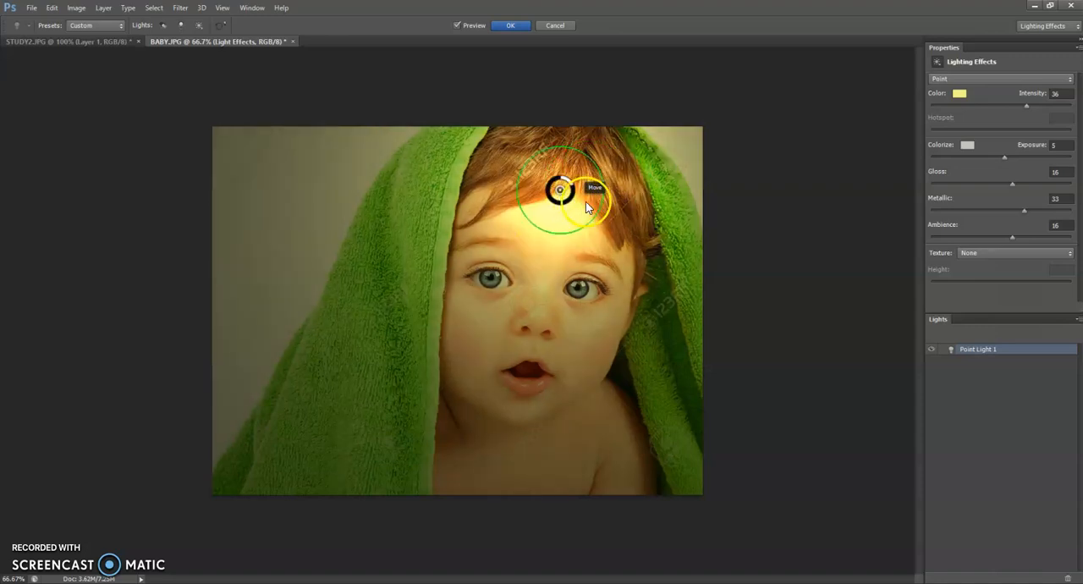
drag(593, 197, 626, 188)
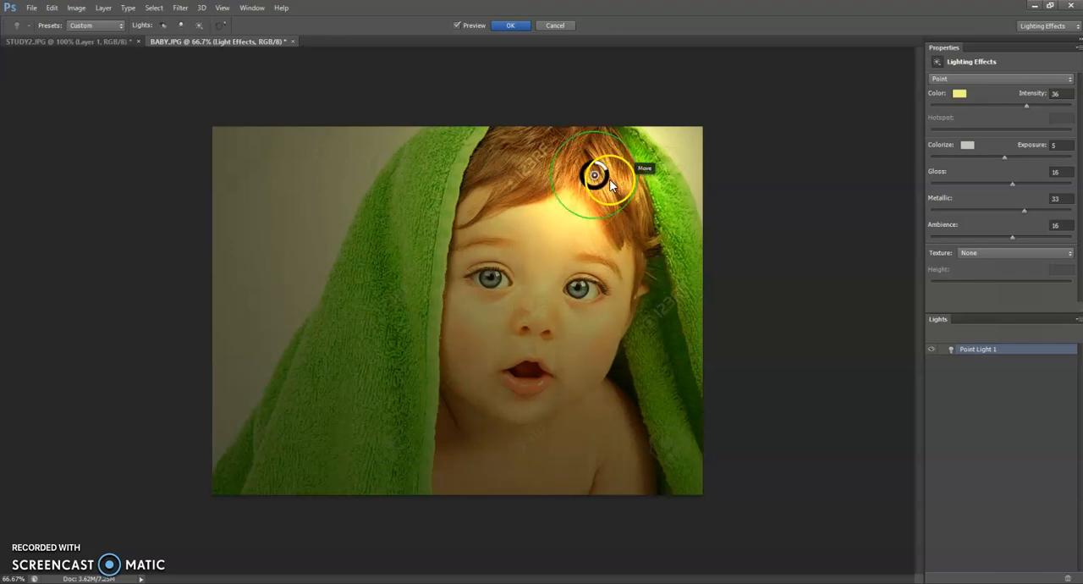
drag(609, 179, 605, 185)
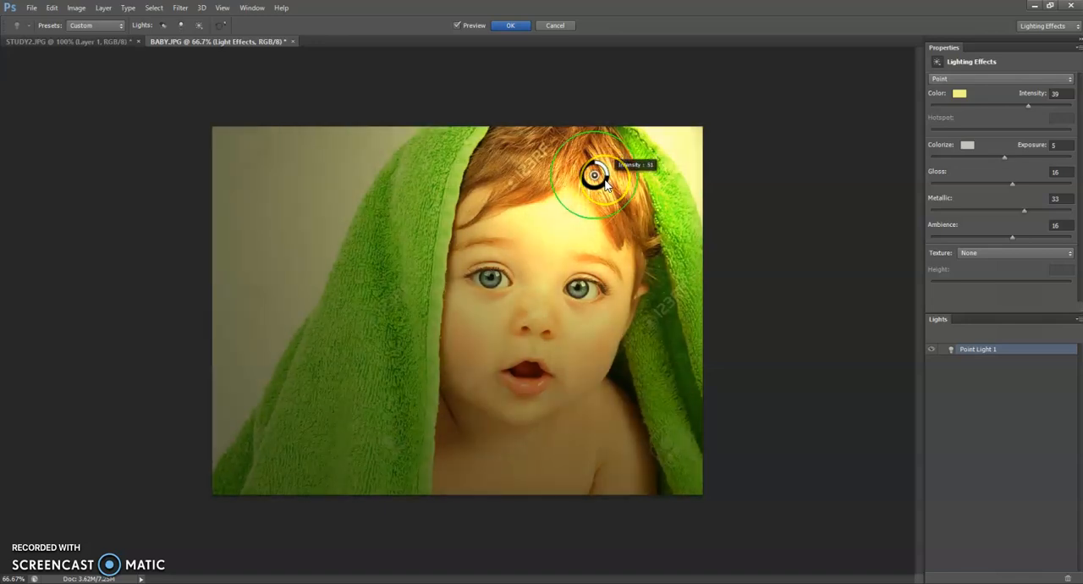
drag(657, 211, 658, 211)
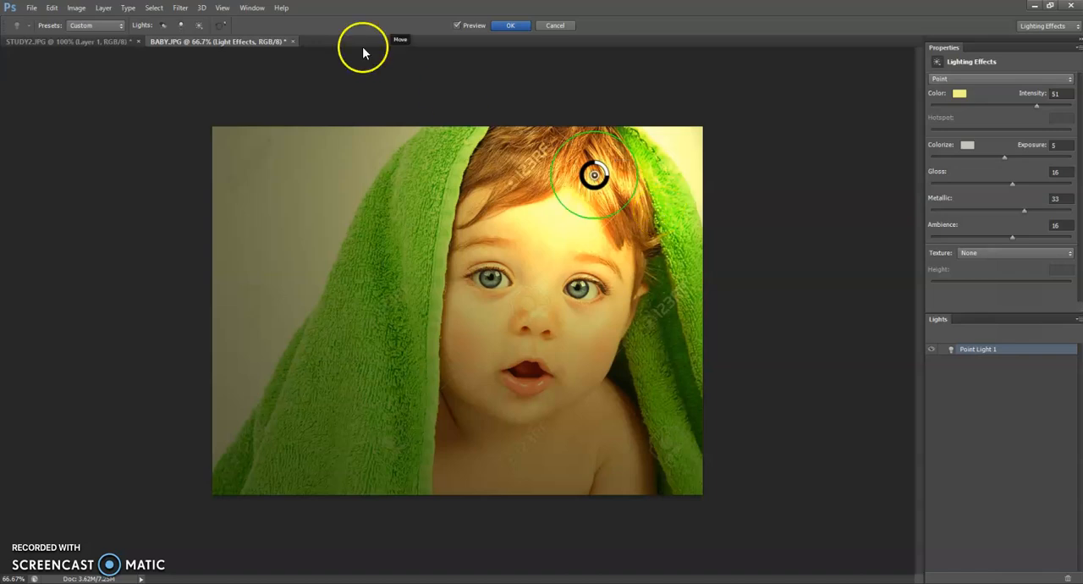
click(499, 26)
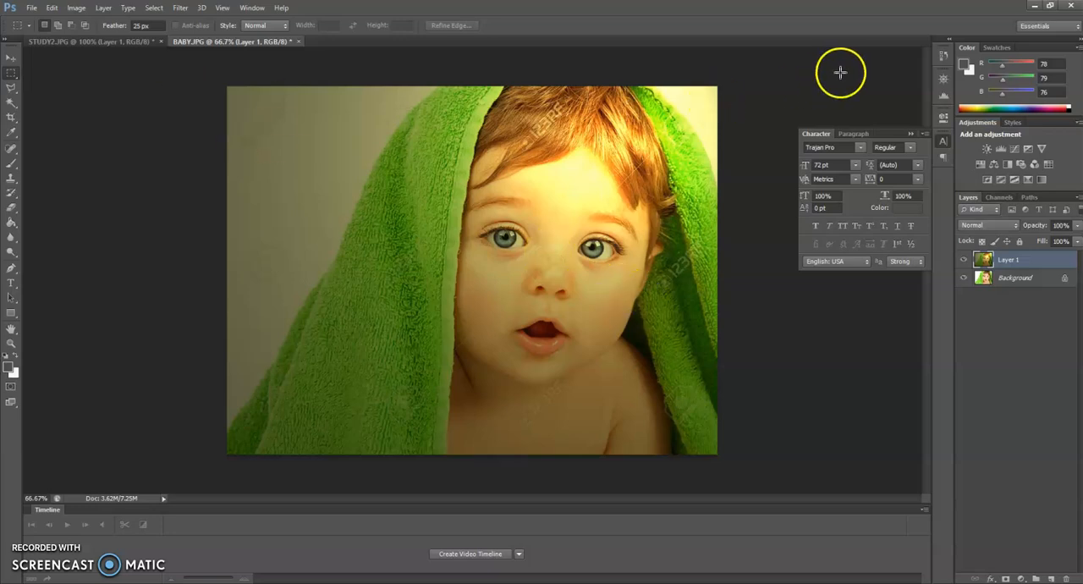
Open the image background.jpg from the logos folder.
click(32, 7)
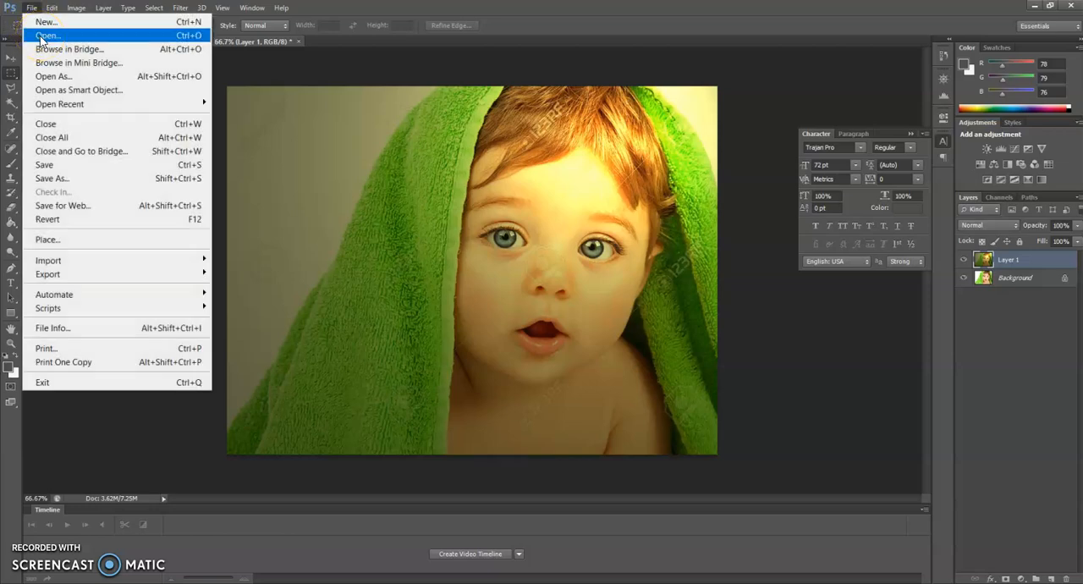
click(40, 37)
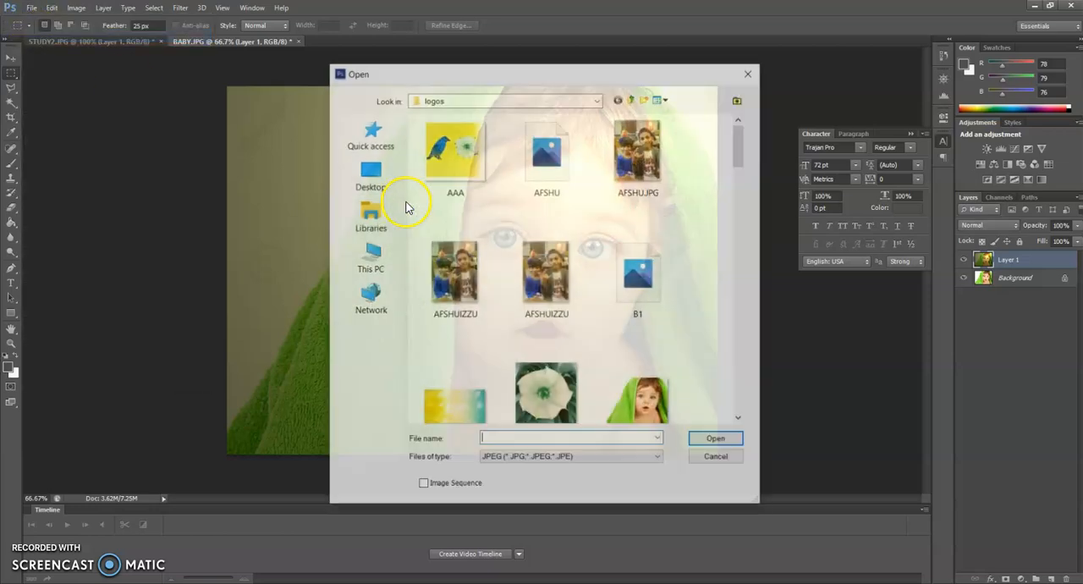
scroll(554, 368, down, 3)
scroll(554, 369, up, 2)
scroll(552, 368, down, 3)
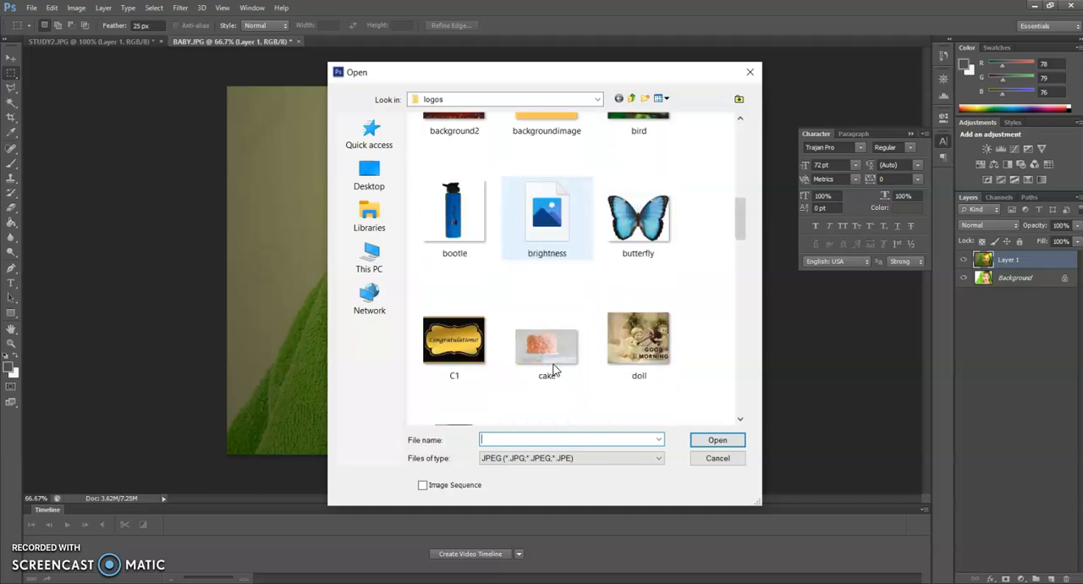
scroll(552, 372, down, 5)
scroll(602, 364, up, 2)
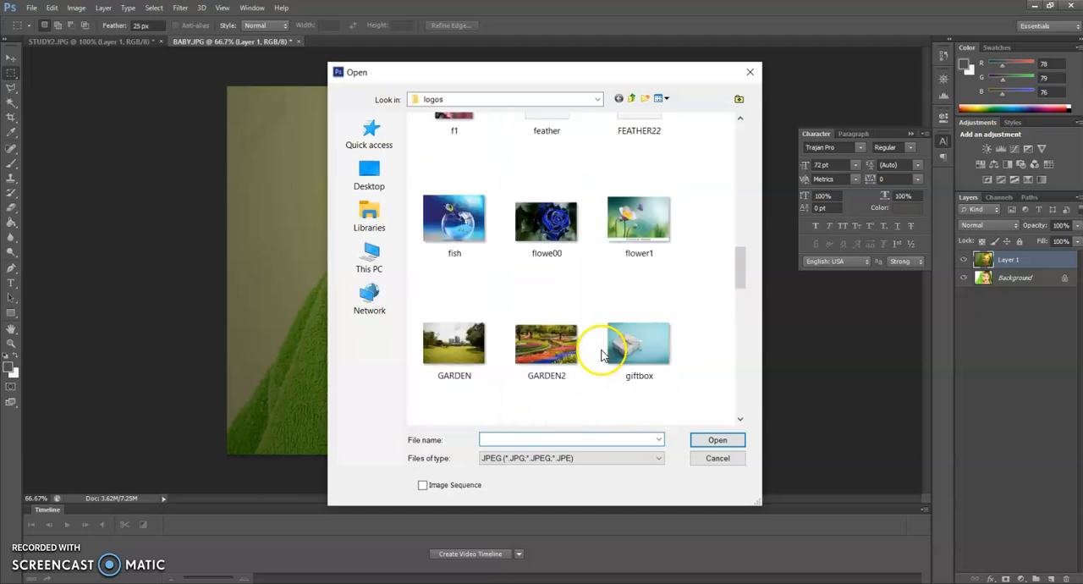
scroll(600, 356, down, 2)
scroll(600, 355, up, 2)
scroll(599, 353, up, 5)
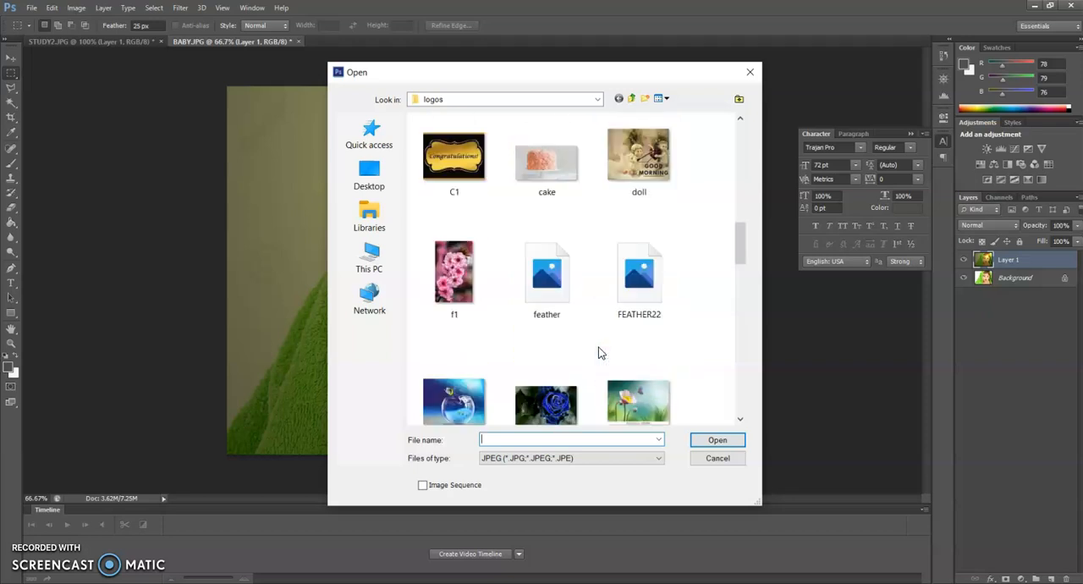
click(628, 354)
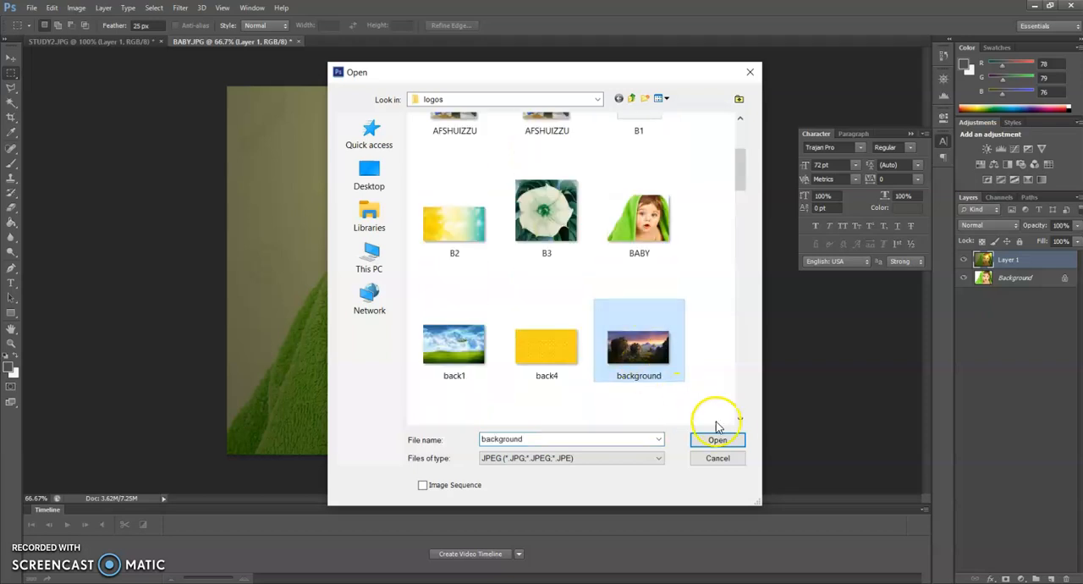
click(718, 440)
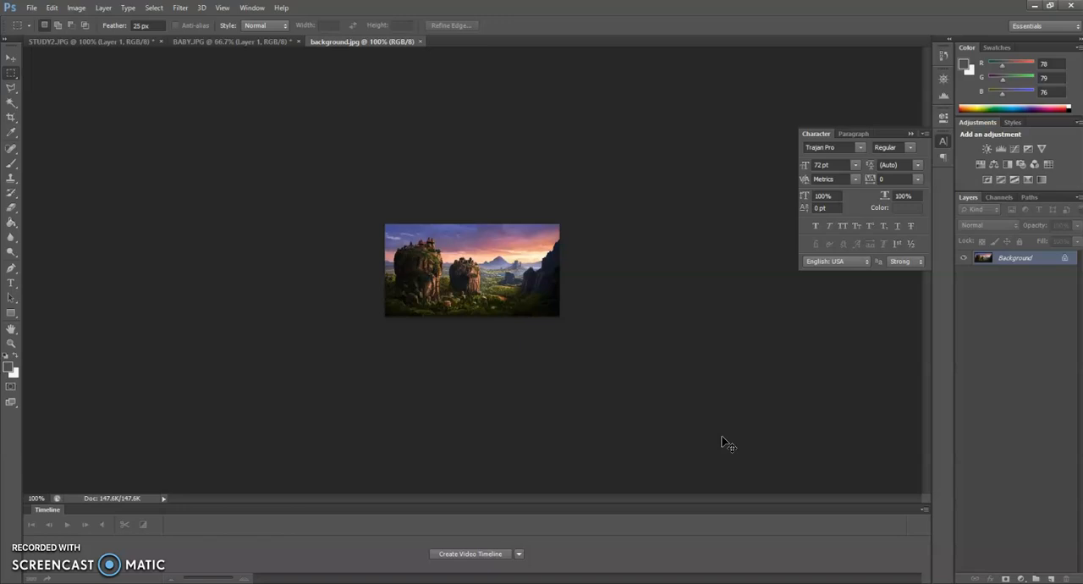
Duplicate the Background layer of background.jpg.
key(ctrl+plus)
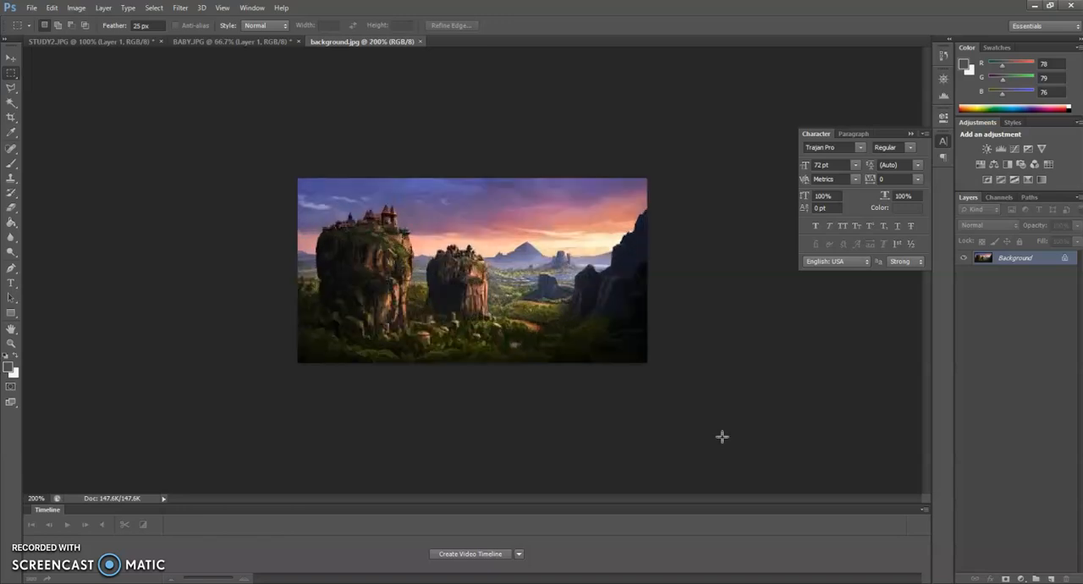
right_click(1049, 263)
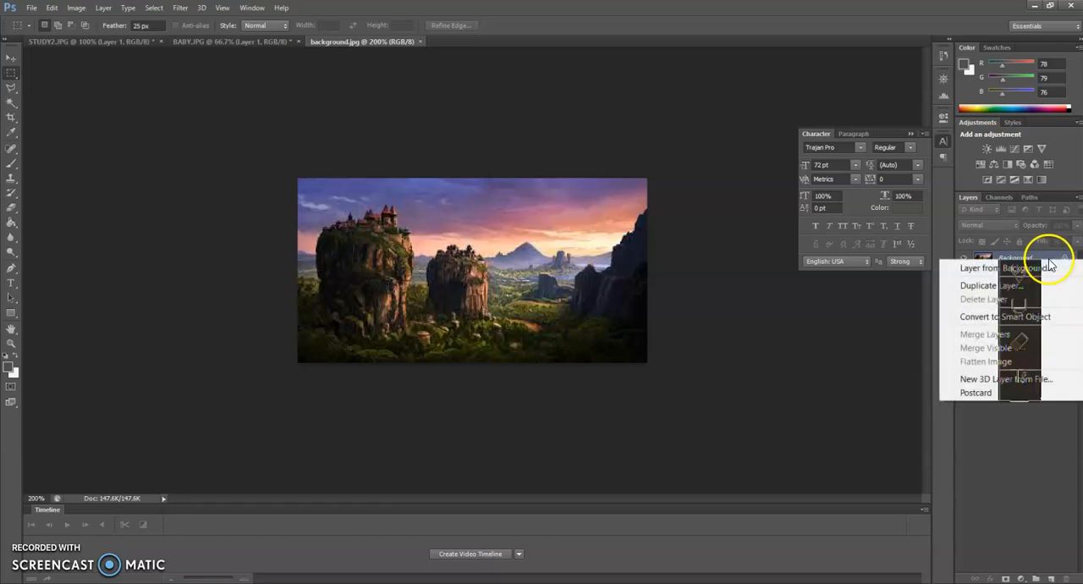
click(705, 449)
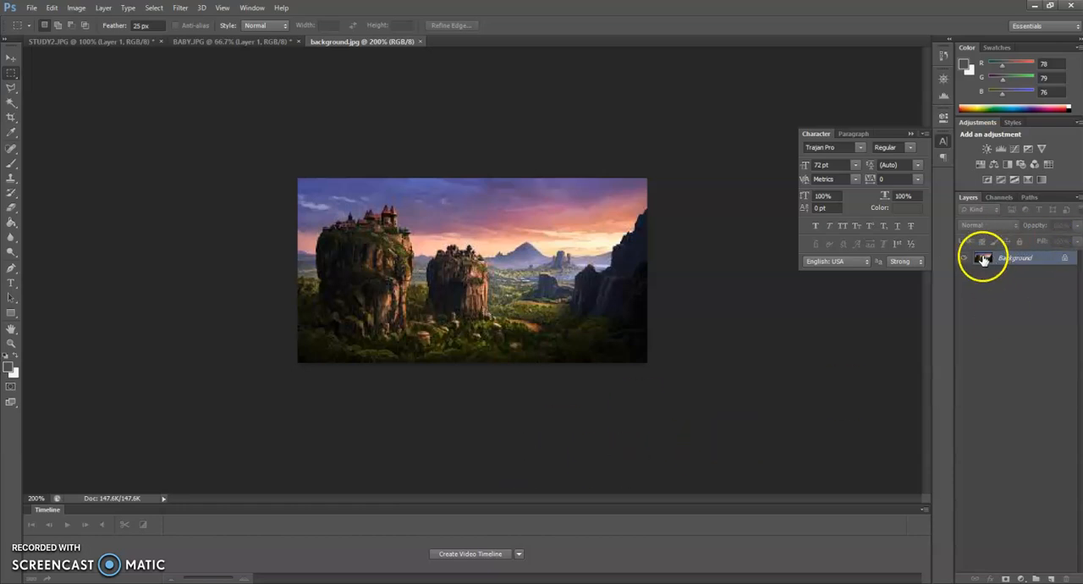
key(ctrl+j)
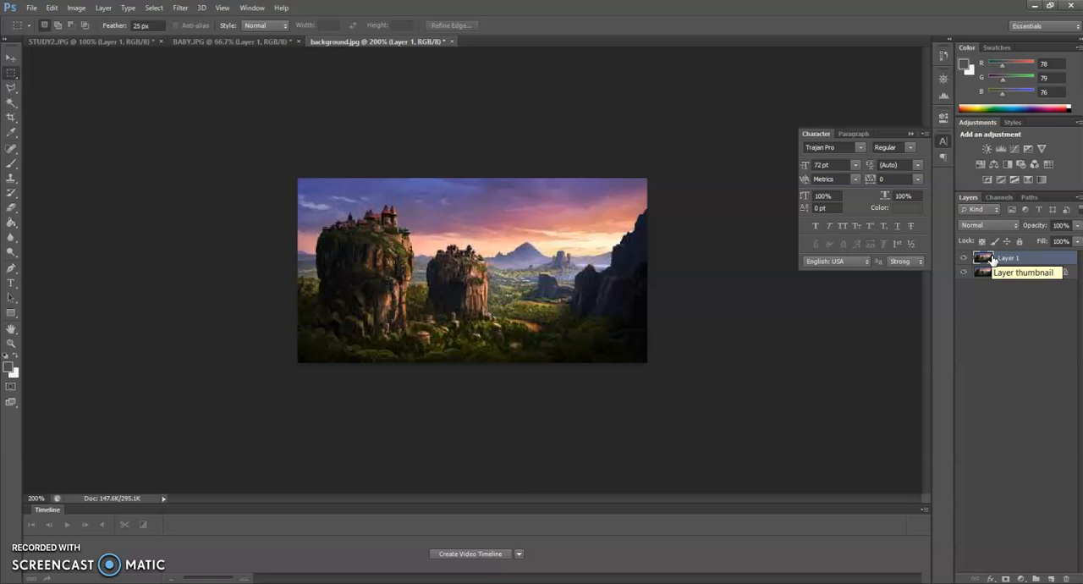
Apply the Lighting Effects filter to the duplicated landscape layer with the light type set to Infinite.
click(180, 8)
mouse_move(202, 155)
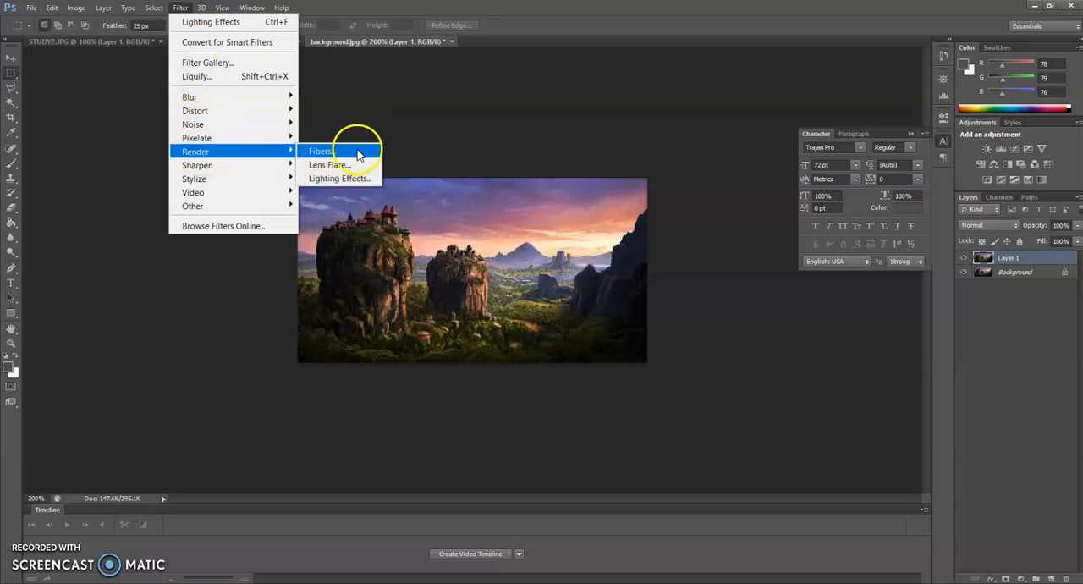
click(357, 178)
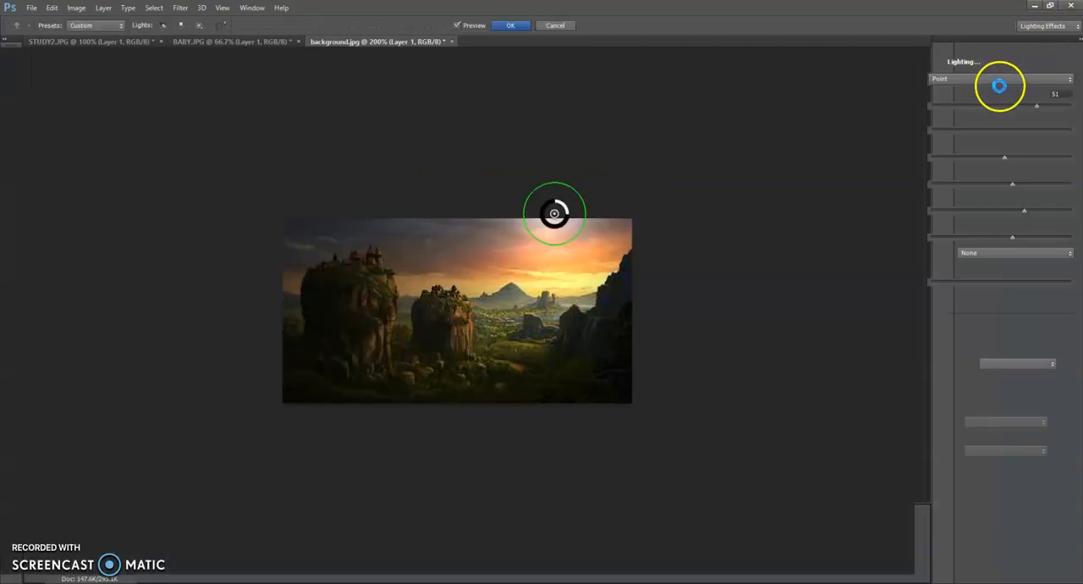
click(968, 78)
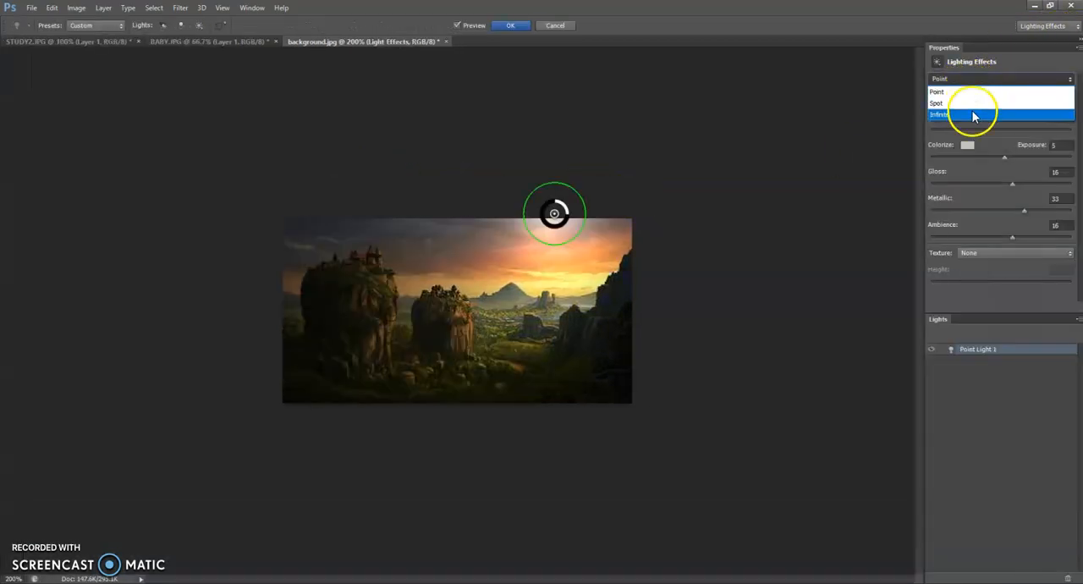
click(973, 115)
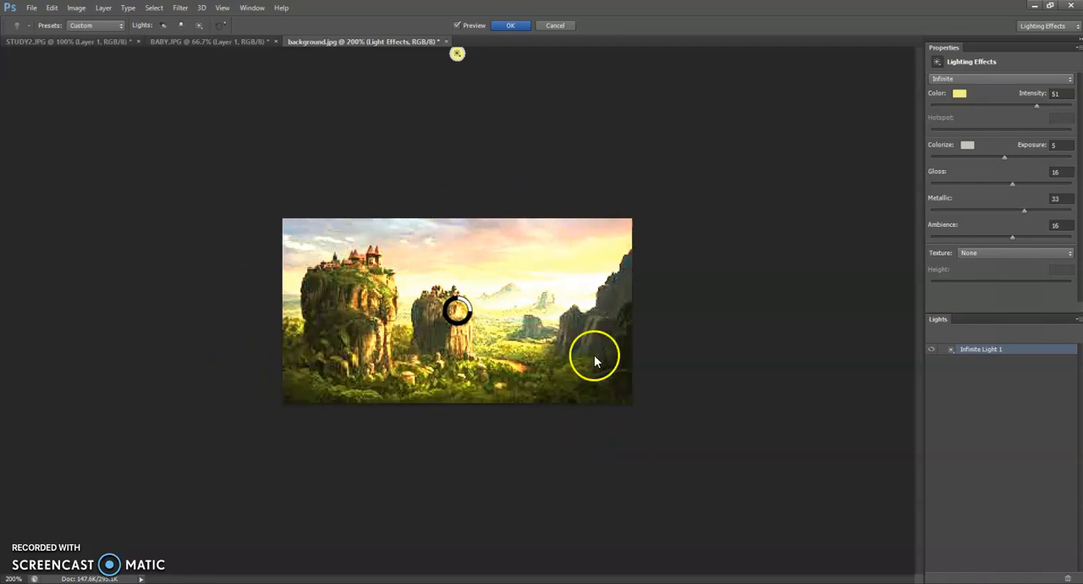
click(511, 28)
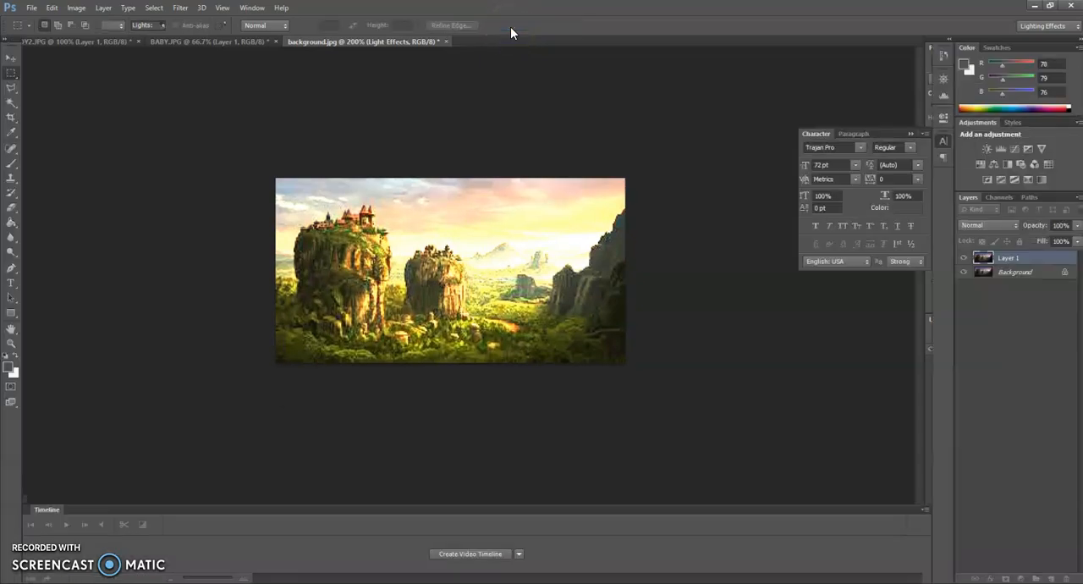